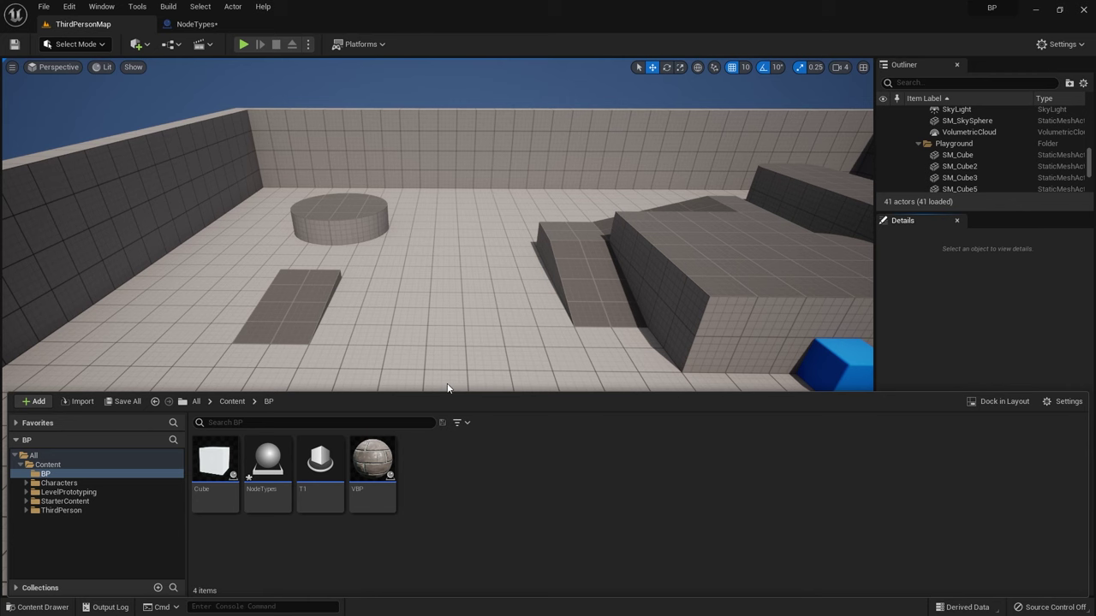
# Switch to the NodeTypes Blueprint tab to show its Event Graph
pyautogui.click(226, 24)
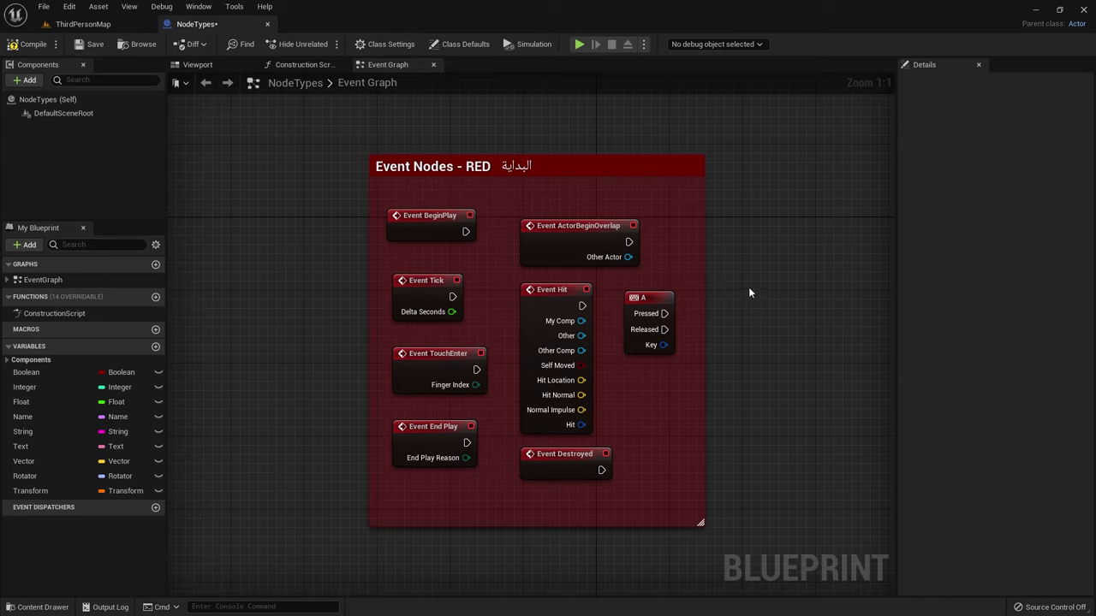
pyautogui.click(449, 214)
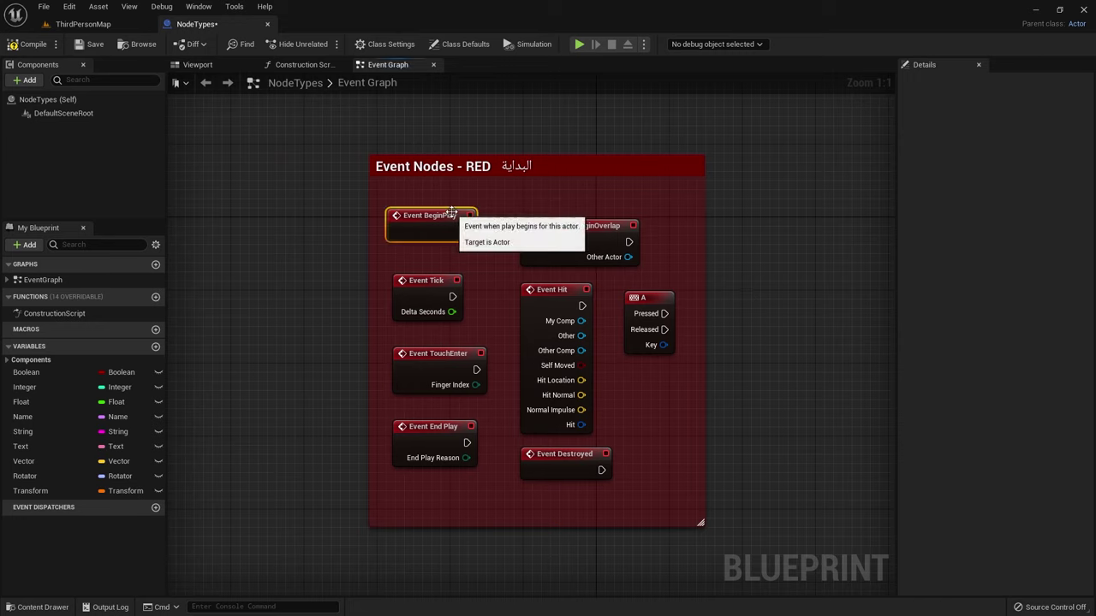
pyautogui.click(821, 250)
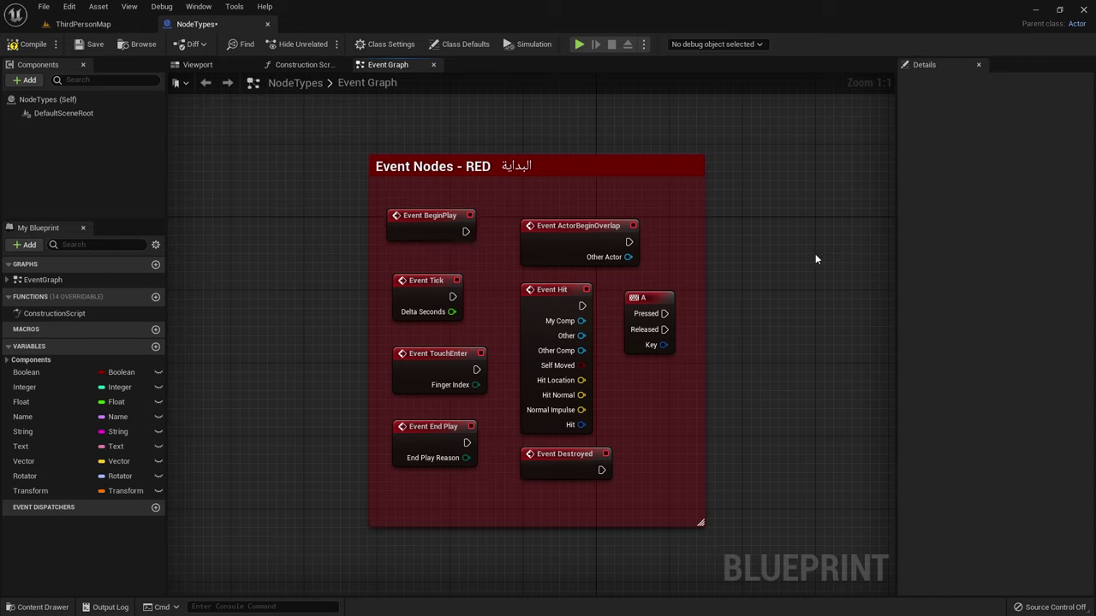
pyautogui.click(433, 235)
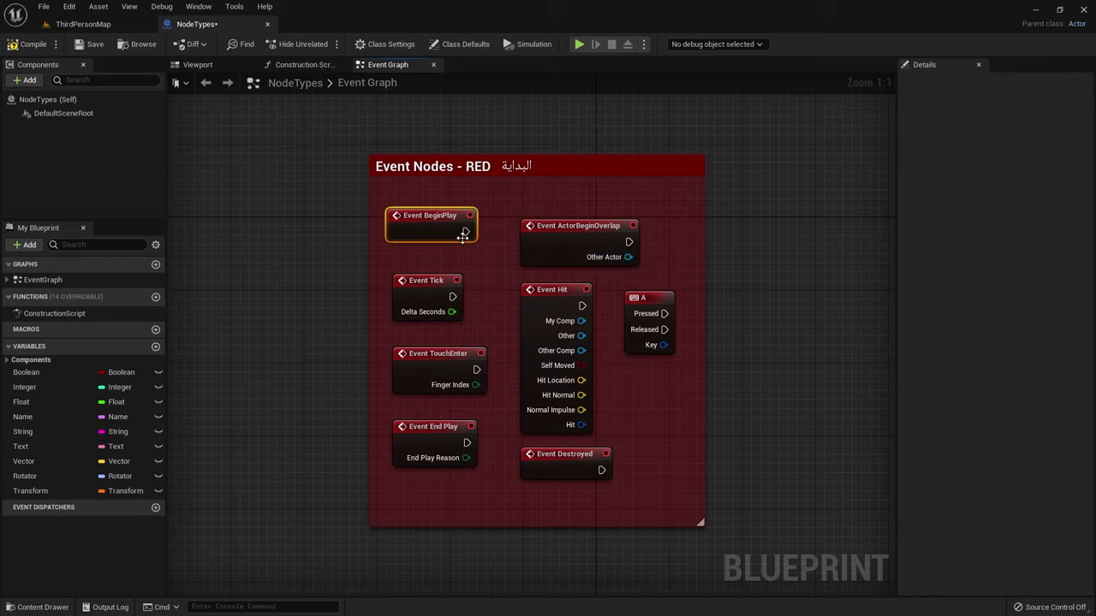
pyautogui.moveTo(465, 231)
pyautogui.mouseDown()
pyautogui.moveTo(541, 485)
pyautogui.moveTo(746, 225)
pyautogui.mouseUp()
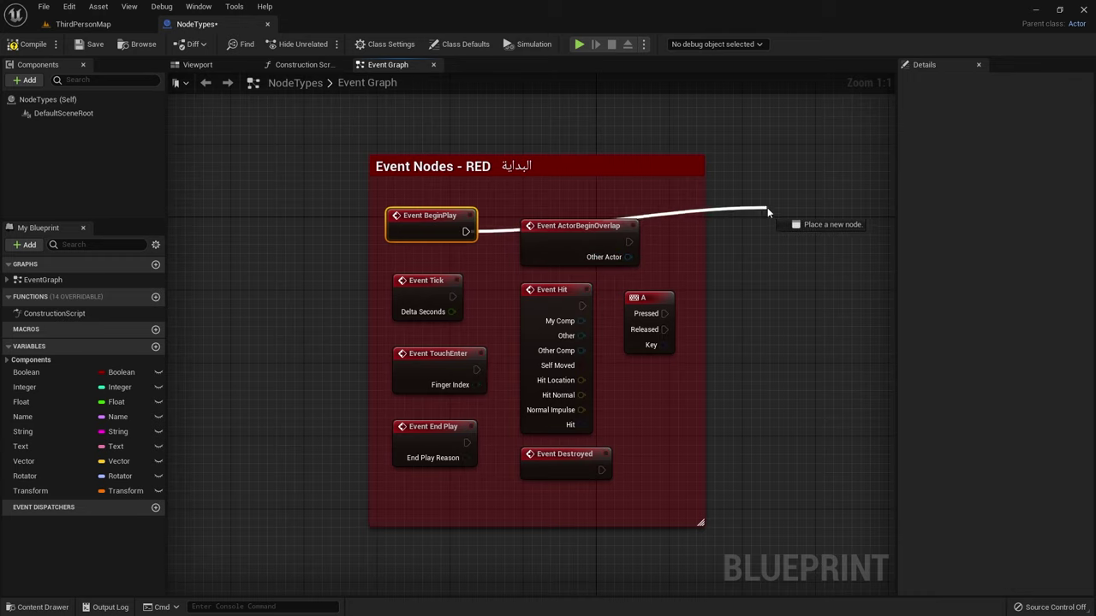
pyautogui.moveTo(745, 225); pyautogui.dragTo(759, 214)
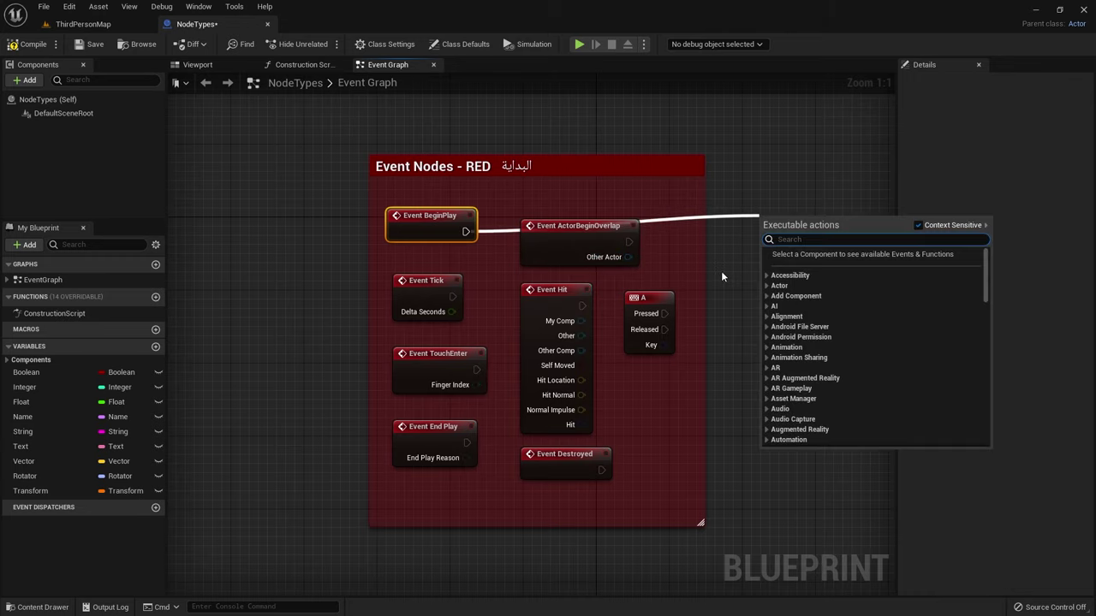
pyautogui.click(721, 270)
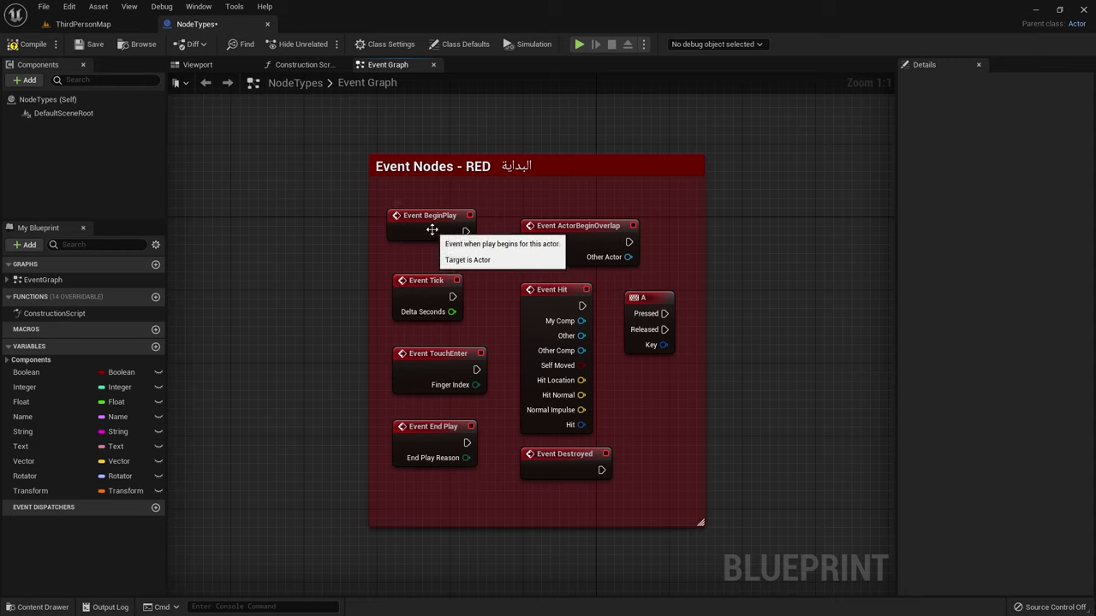
pyautogui.click(439, 232)
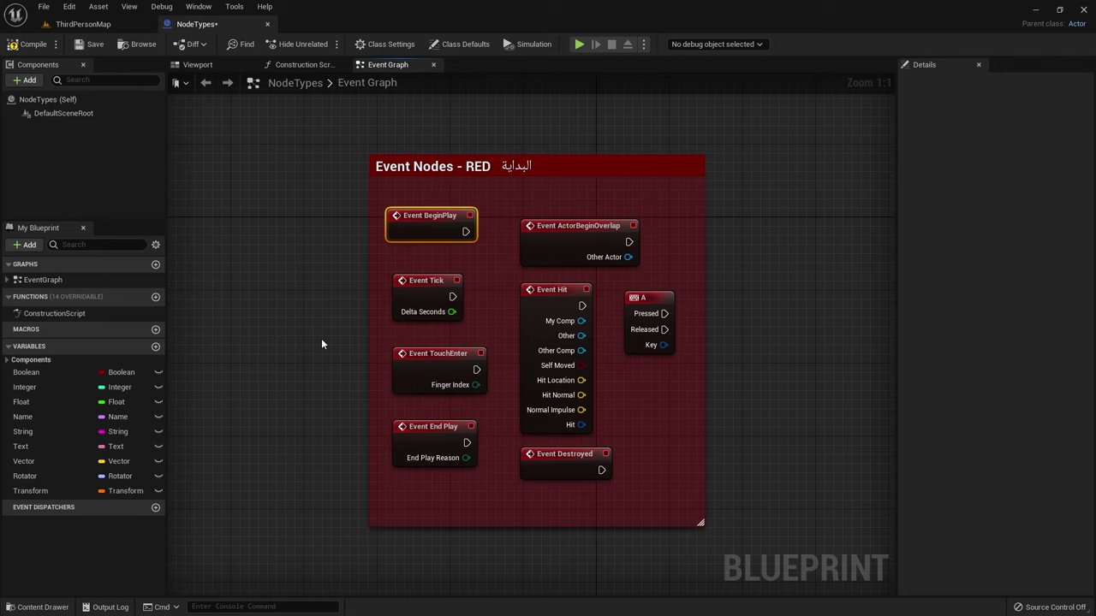
# Pull a wire from Event BeginPlay's execution output, then dismiss the node list
pyautogui.click(686, 262)
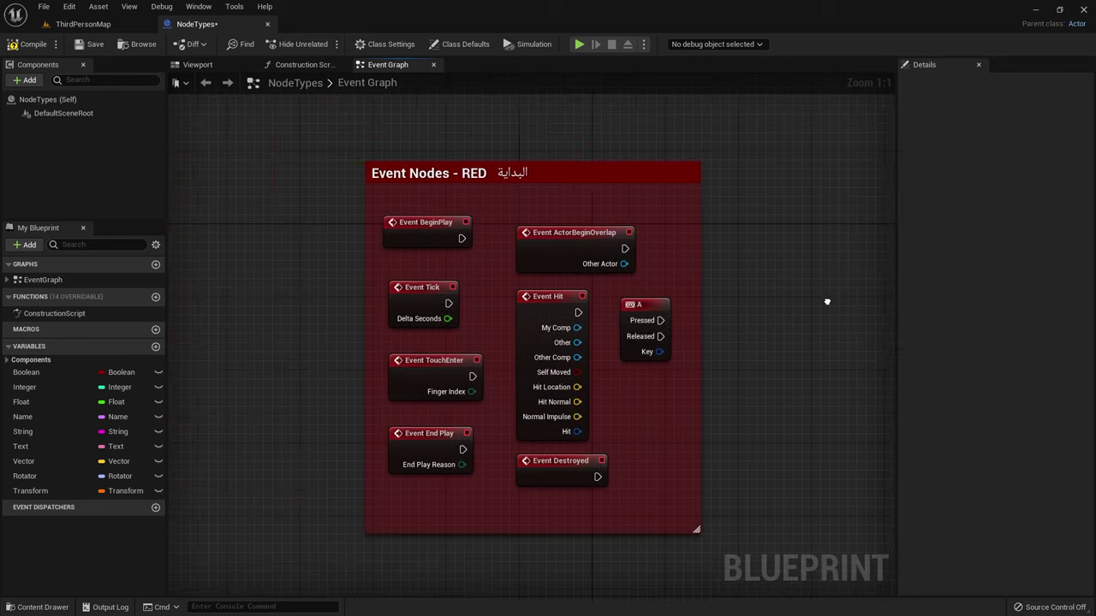
pyautogui.moveTo(827, 302); pyautogui.dragTo(836, 283, button='right')
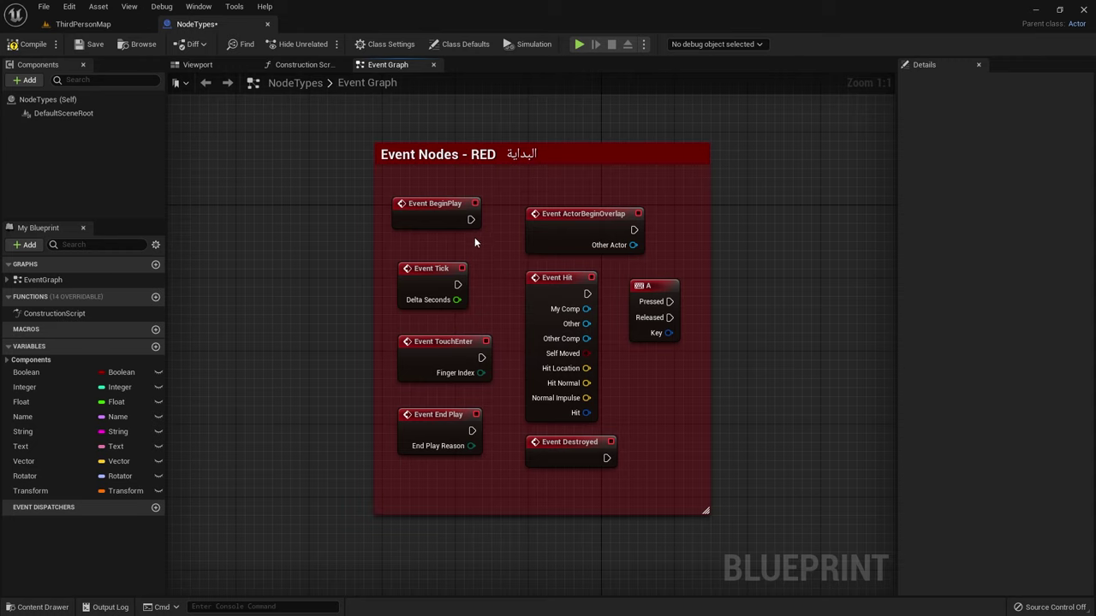
pyautogui.click(450, 215)
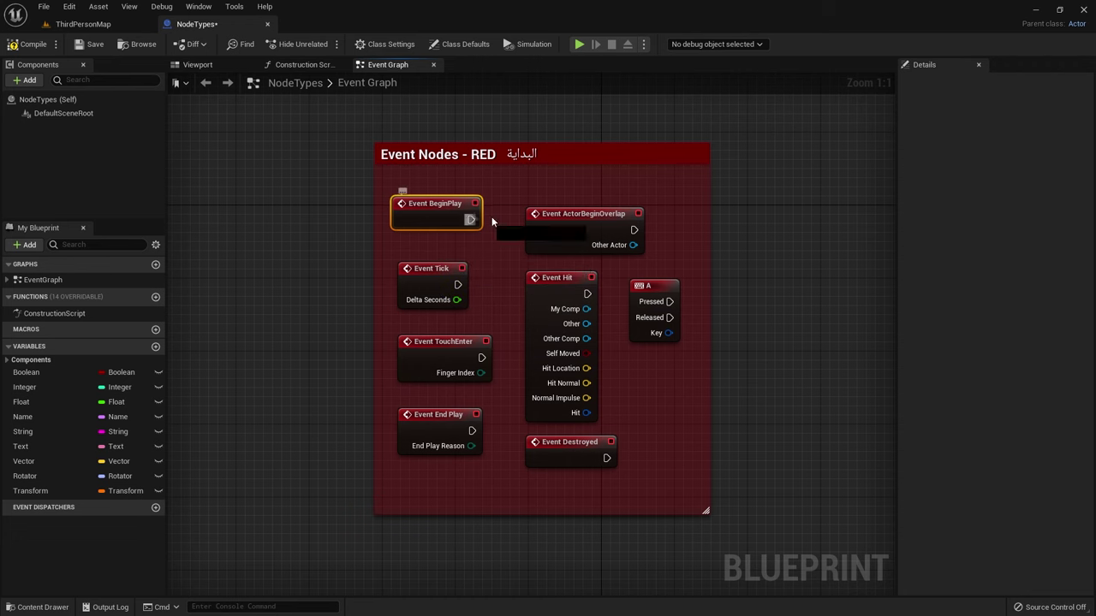
pyautogui.moveTo(470, 220); pyautogui.dragTo(798, 227)
pyautogui.click(717, 277)
# Try a wire from Spawn Emitter at Location, then return and nudge Event BeginPlay slightly lower
pyautogui.moveTo(765, 319)
pyautogui.mouseDown(button='right')
pyautogui.moveTo(498, 322)
pyautogui.moveTo(62, 352)
pyautogui.mouseUp(button='right')
pyautogui.moveTo(556, 226); pyautogui.dragTo(742, 124)
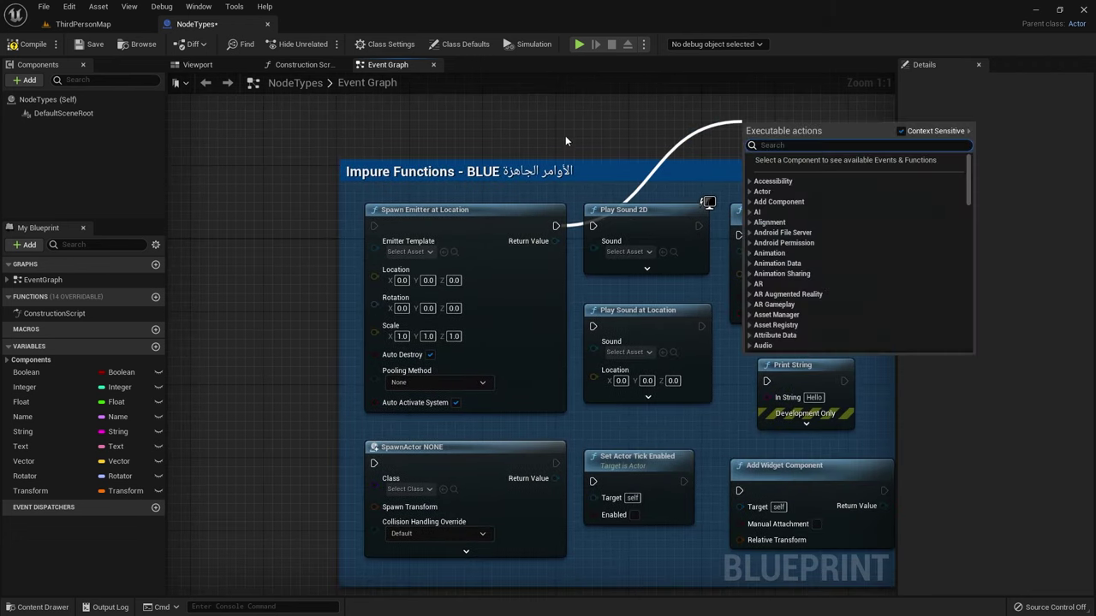
pyautogui.click(271, 342)
pyautogui.moveTo(272, 342); pyautogui.dragTo(748, 318, button='right')
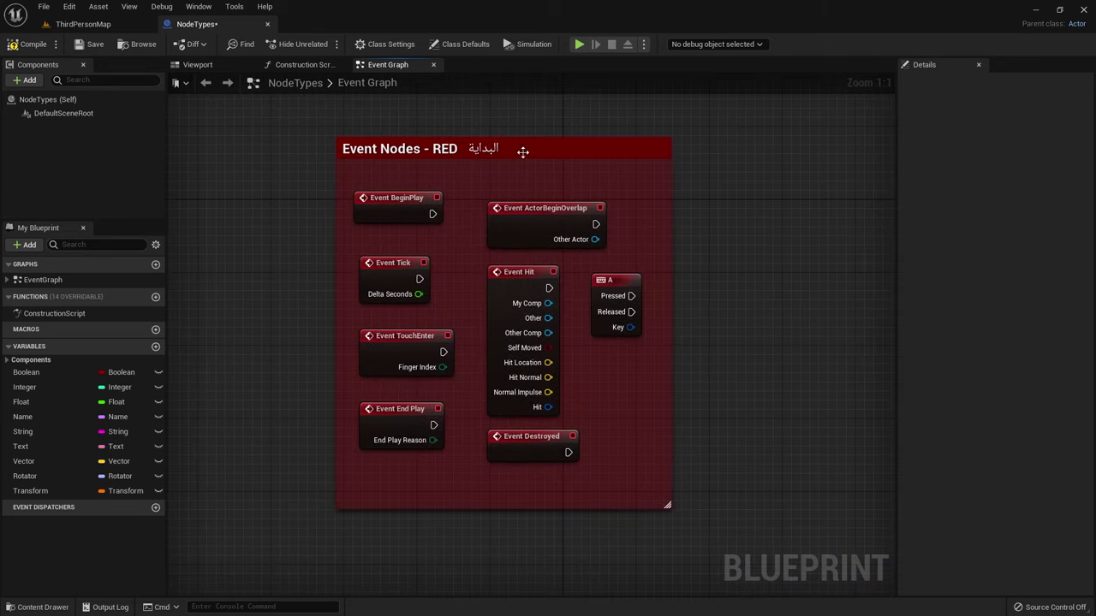
pyautogui.moveTo(378, 526); pyautogui.dragTo(411, 542, button='right')
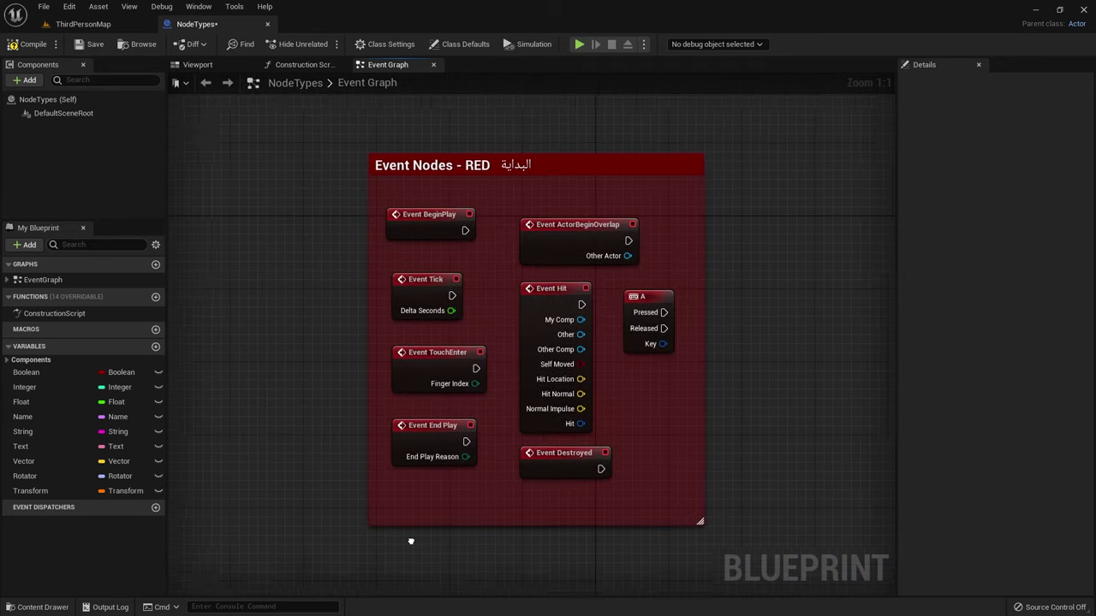
pyautogui.moveTo(430, 217); pyautogui.dragTo(430, 228)
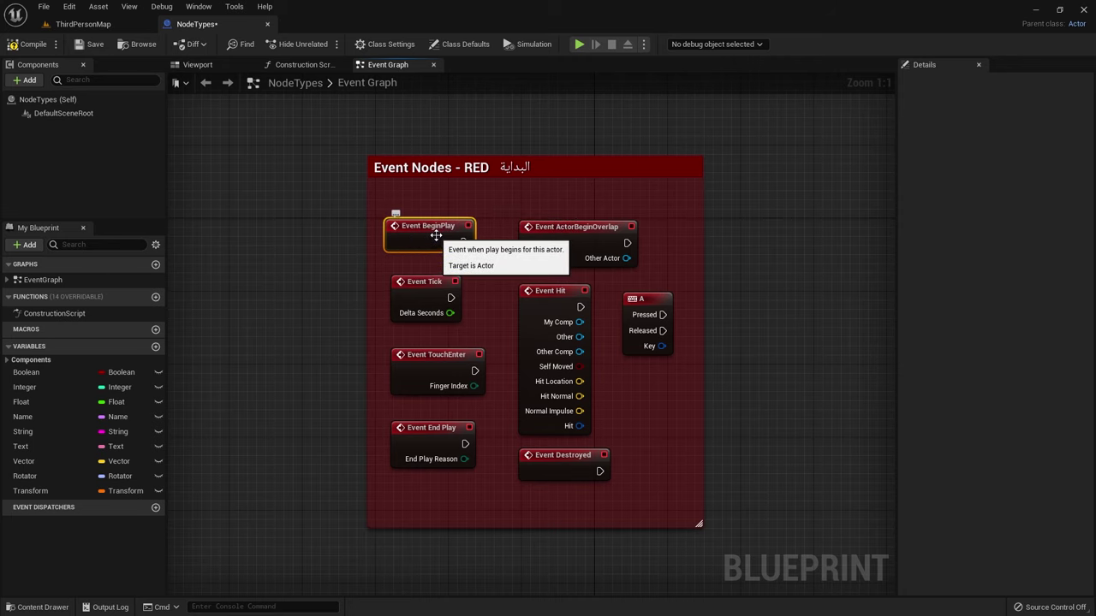
pyautogui.moveTo(464, 242); pyautogui.dragTo(759, 242)
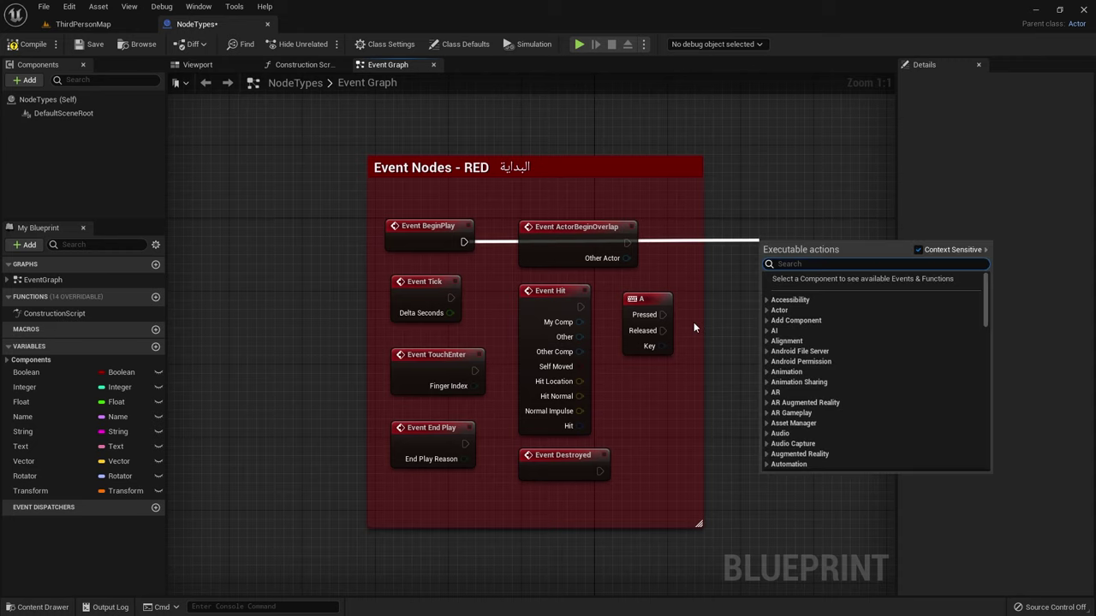
pyautogui.click(719, 226)
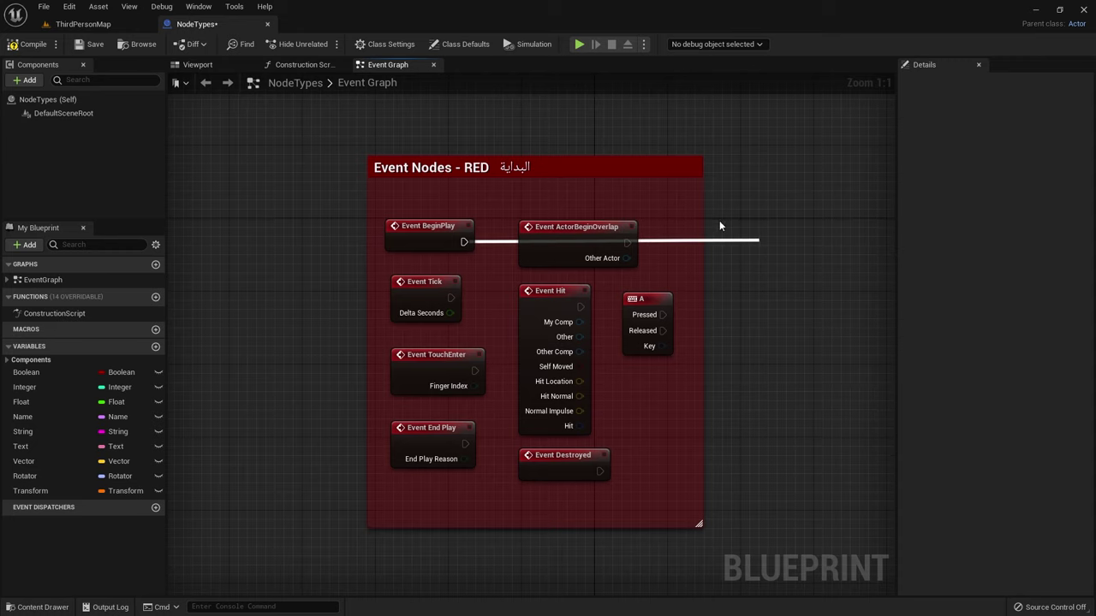
pyautogui.moveTo(570, 237)
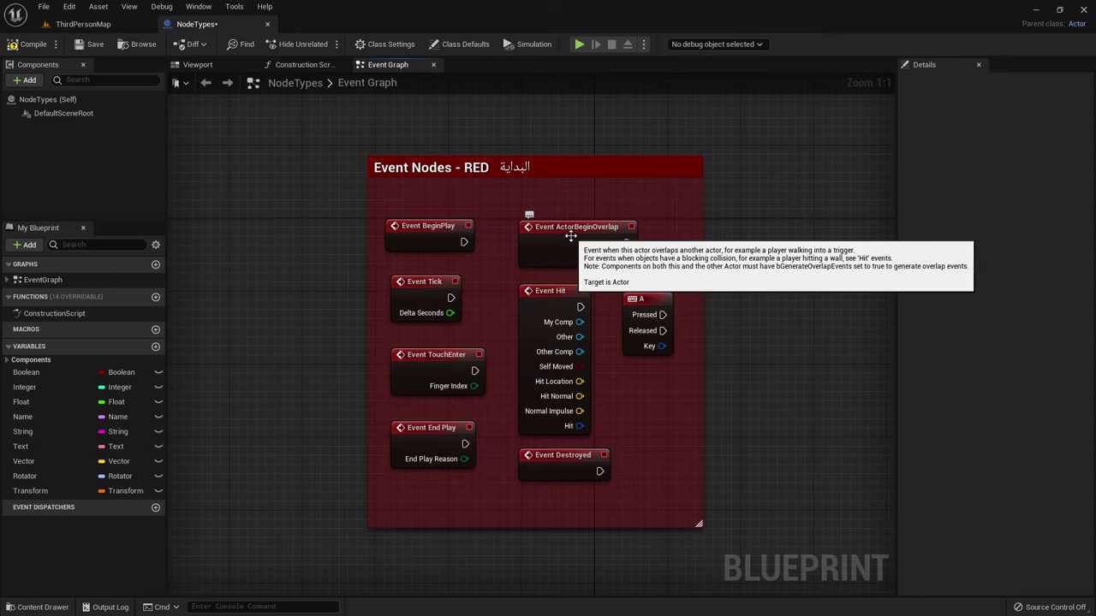
pyautogui.moveTo(627, 242); pyautogui.dragTo(762, 245)
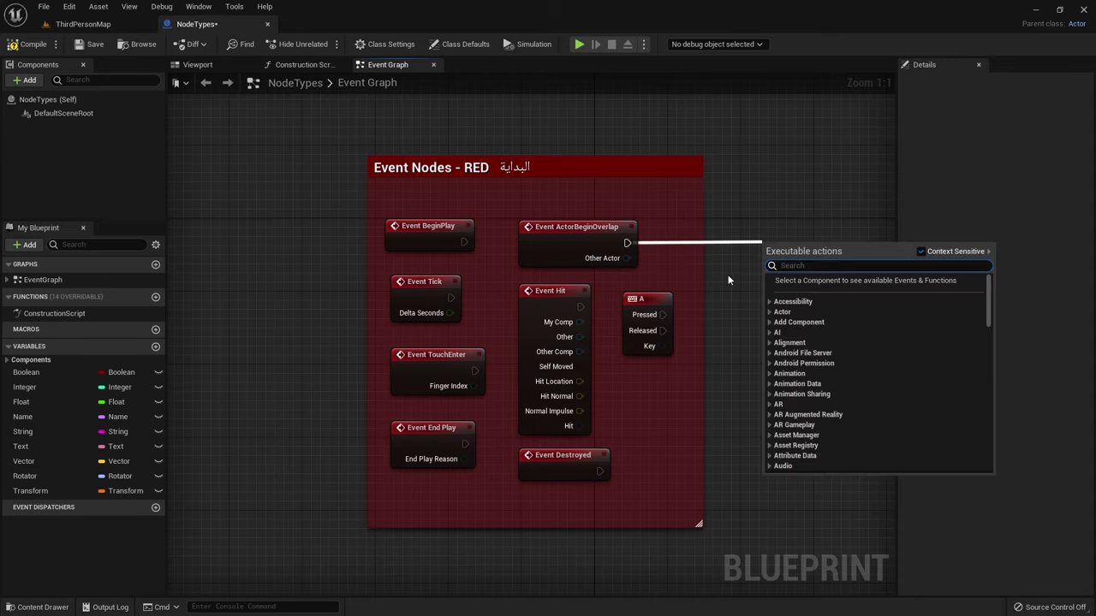
pyautogui.click(722, 279)
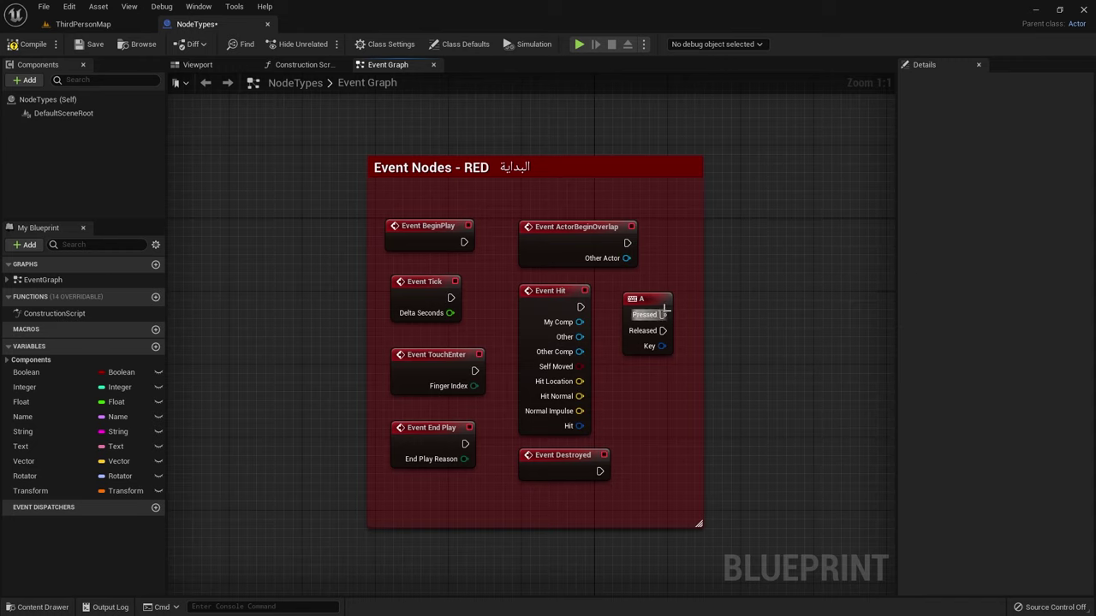
pyautogui.moveTo(663, 314); pyautogui.dragTo(762, 283)
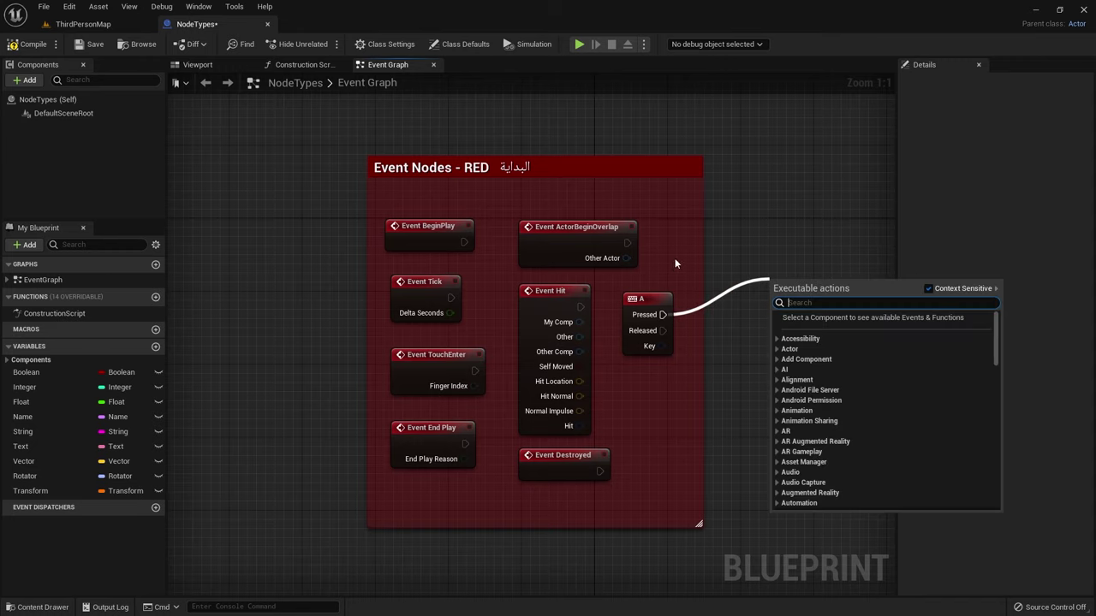
pyautogui.click(716, 238)
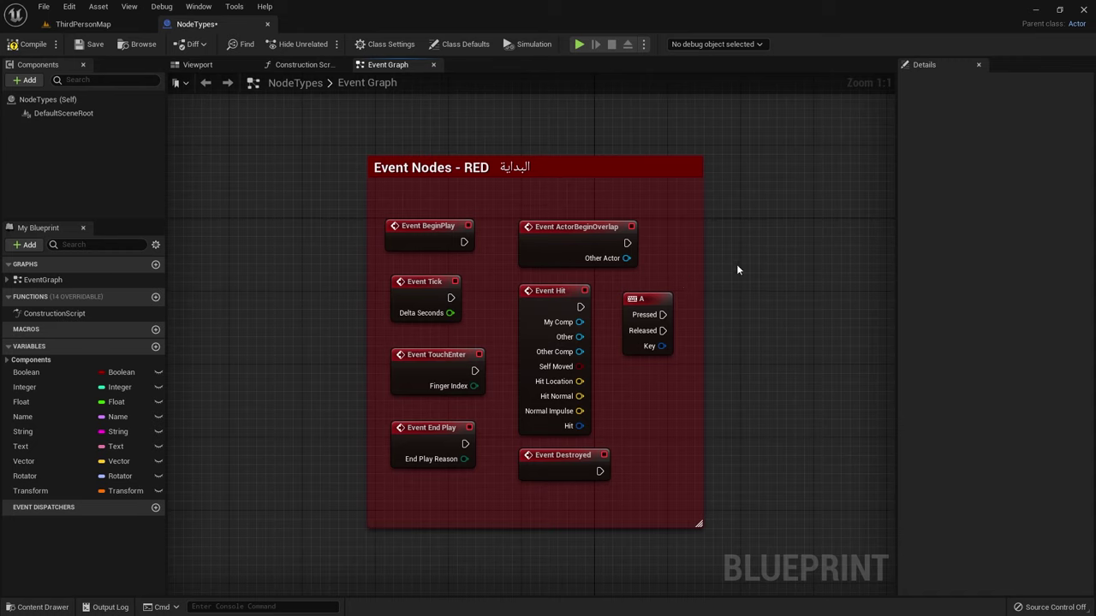
# Pan to the blue Impure Functions group and inspect the Play Sound 2D node
pyautogui.moveTo(840, 292); pyautogui.dragTo(94, 246, button='right')
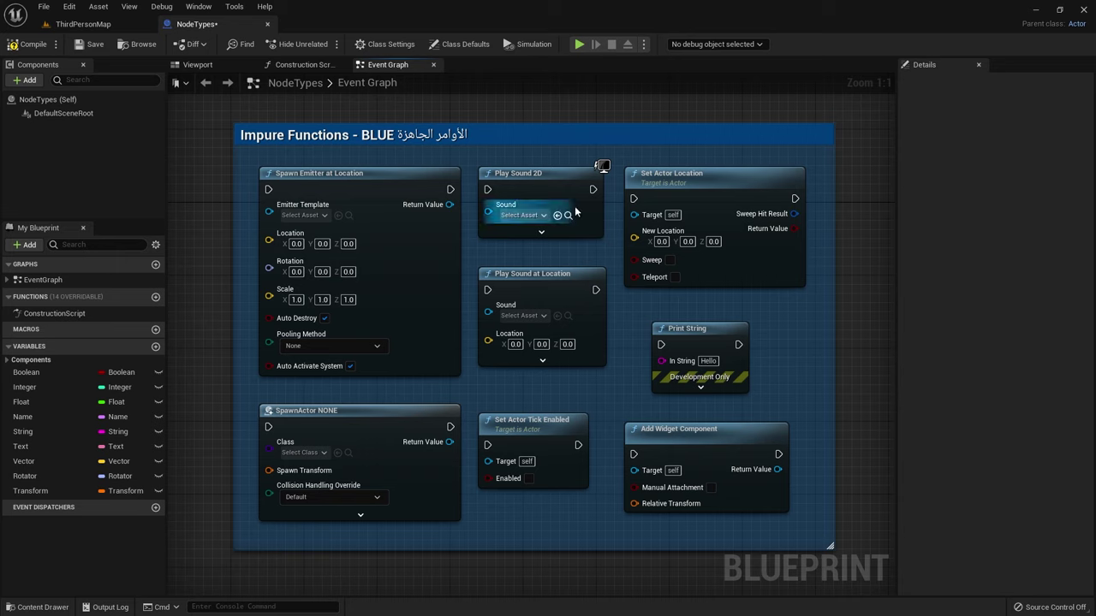
pyautogui.click(548, 193)
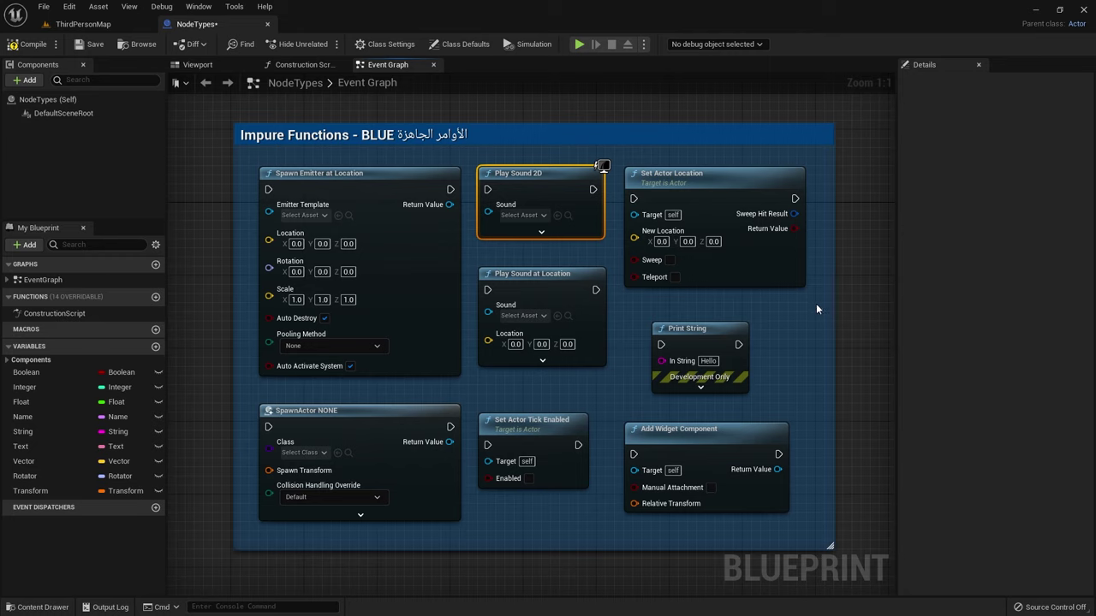
pyautogui.click(615, 299)
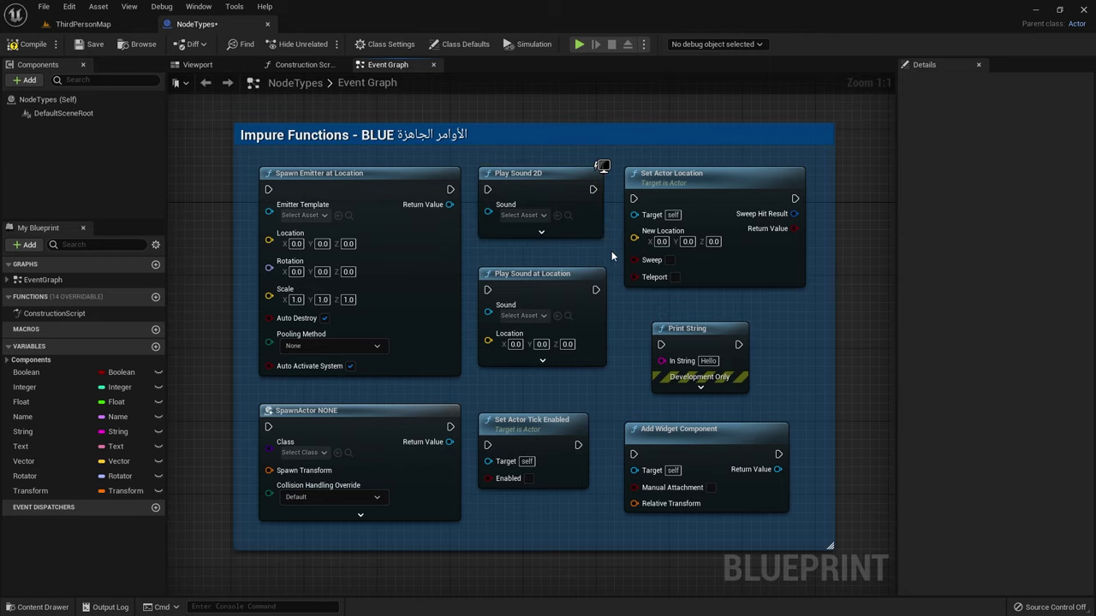
pyautogui.click(558, 182)
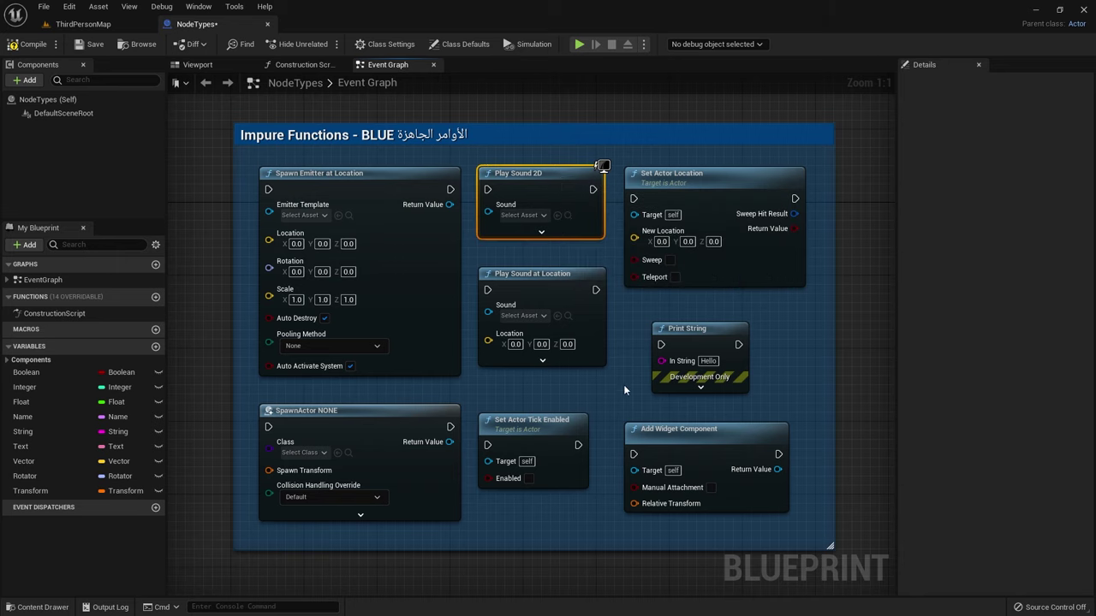
pyautogui.click(634, 326)
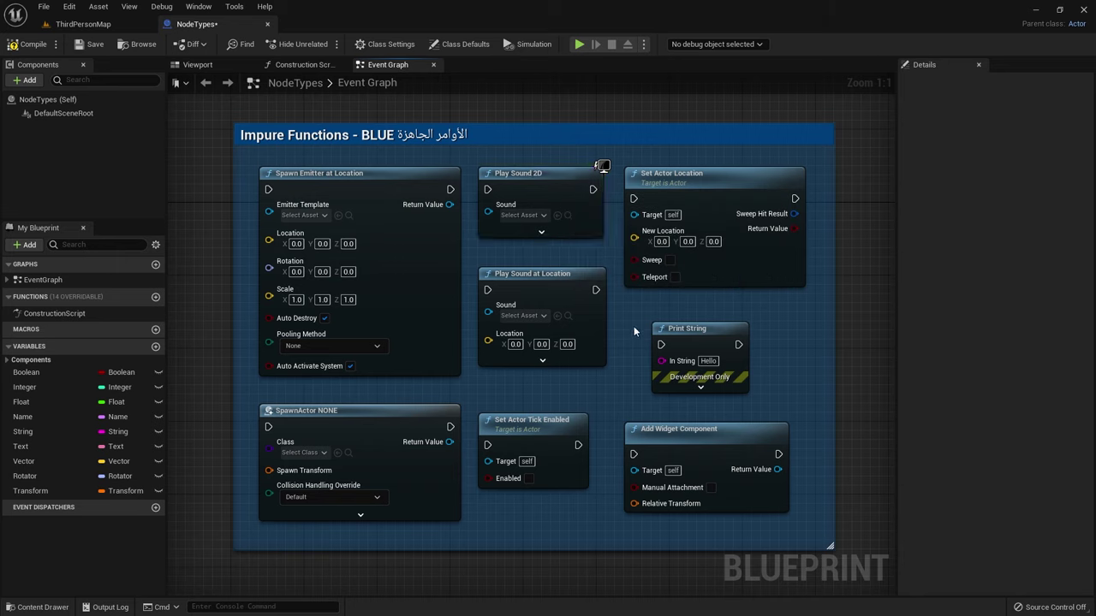
pyautogui.click(566, 182)
pyautogui.click(628, 311)
# Drag from Spawn Emitter at Location's execution input to list compatible executable actions
pyautogui.click(336, 177)
pyautogui.click(341, 434)
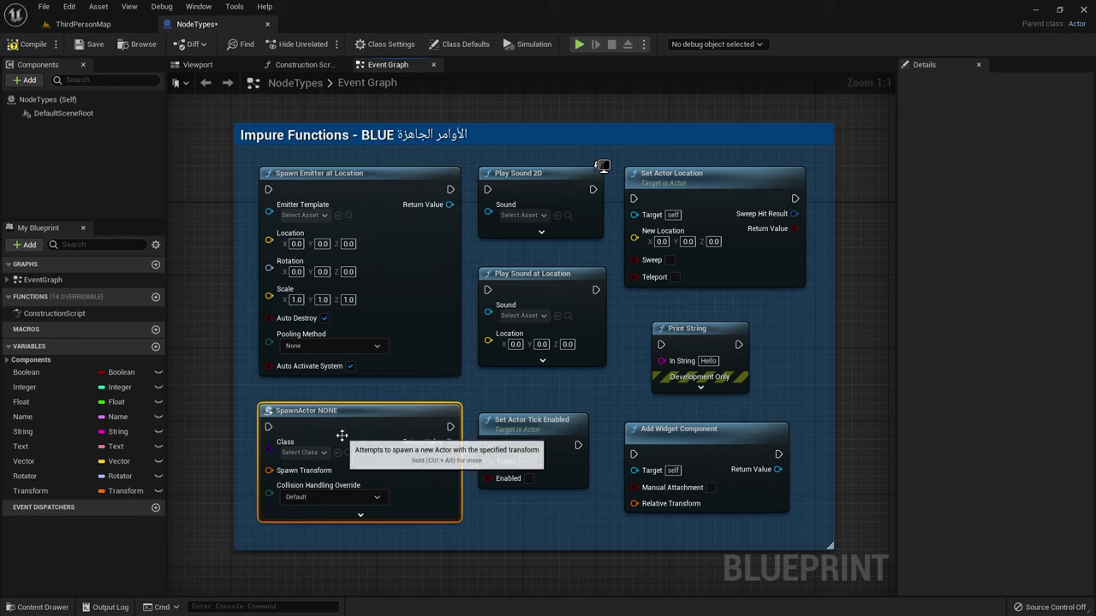
pyautogui.click(514, 190)
pyautogui.click(332, 171)
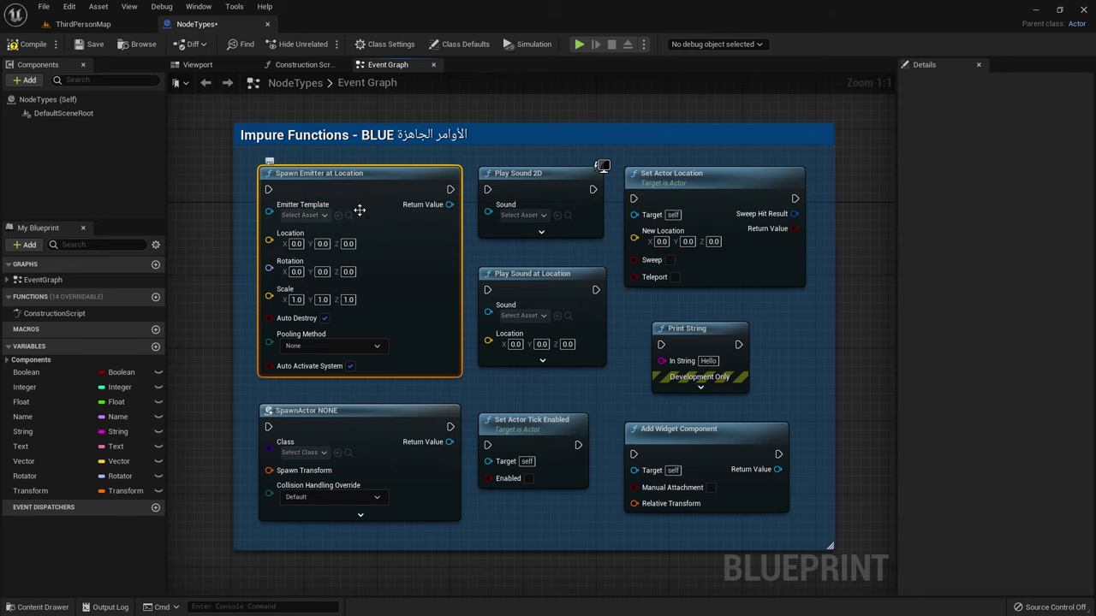
pyautogui.moveTo(262, 190); pyautogui.dragTo(188, 195)
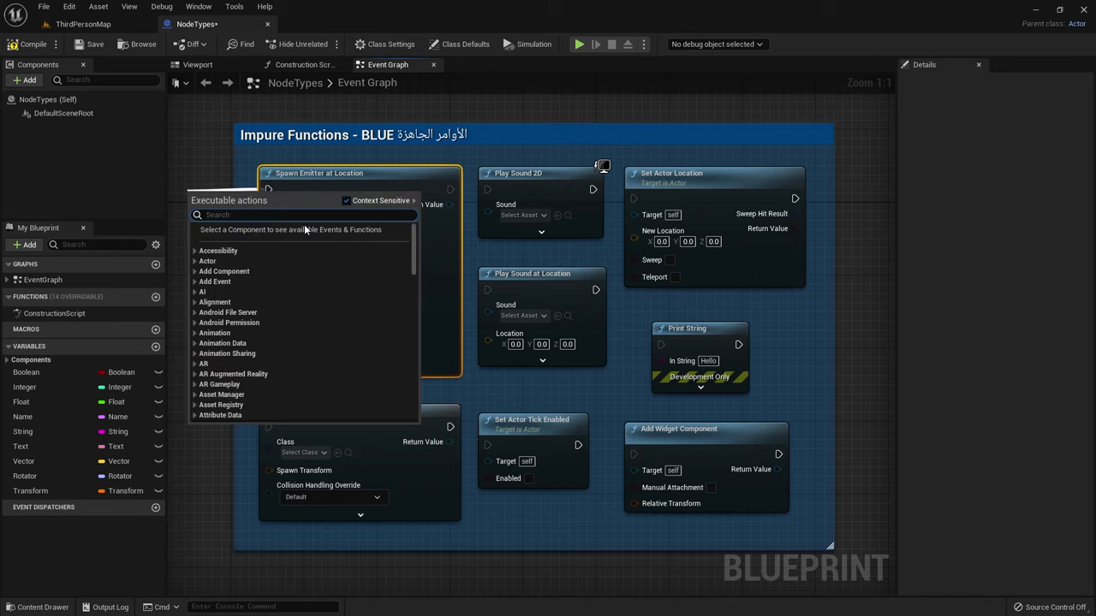
# Cancel the execution and Location action lists unchanged, then select and deselect Print String
pyautogui.press('Escape')
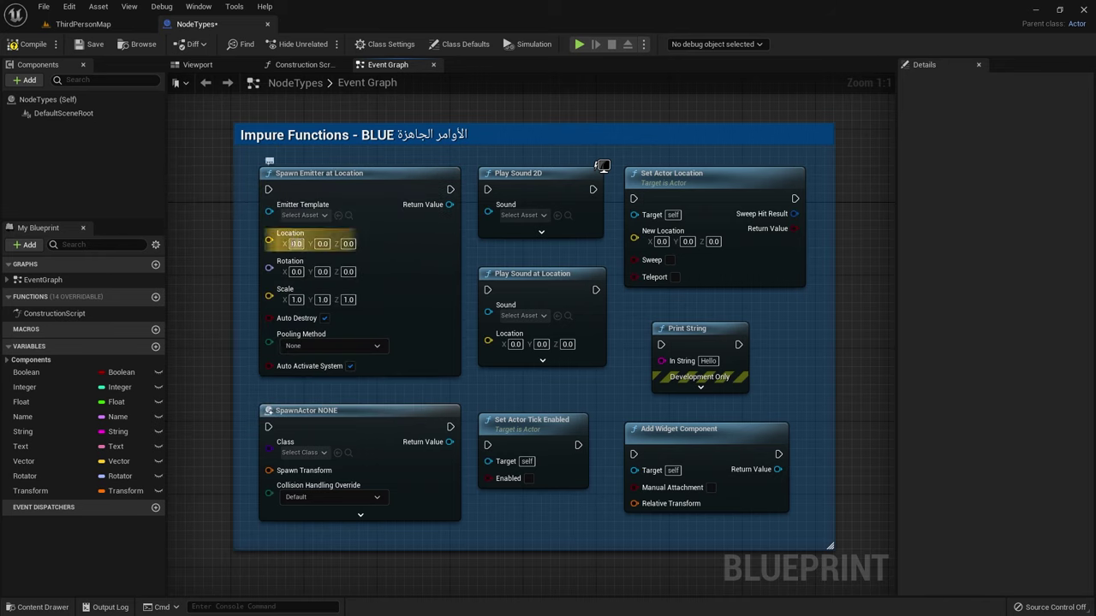
pyautogui.moveTo(268, 241)
pyautogui.mouseDown()
pyautogui.moveTo(223, 249)
pyautogui.moveTo(224, 227)
pyautogui.mouseUp()
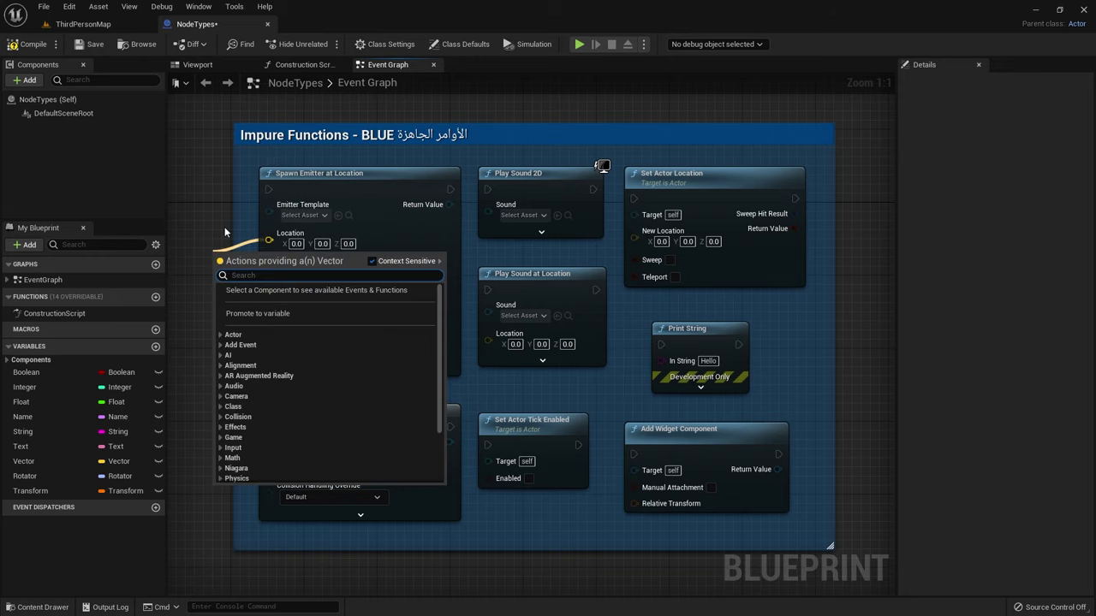
pyautogui.press('Escape')
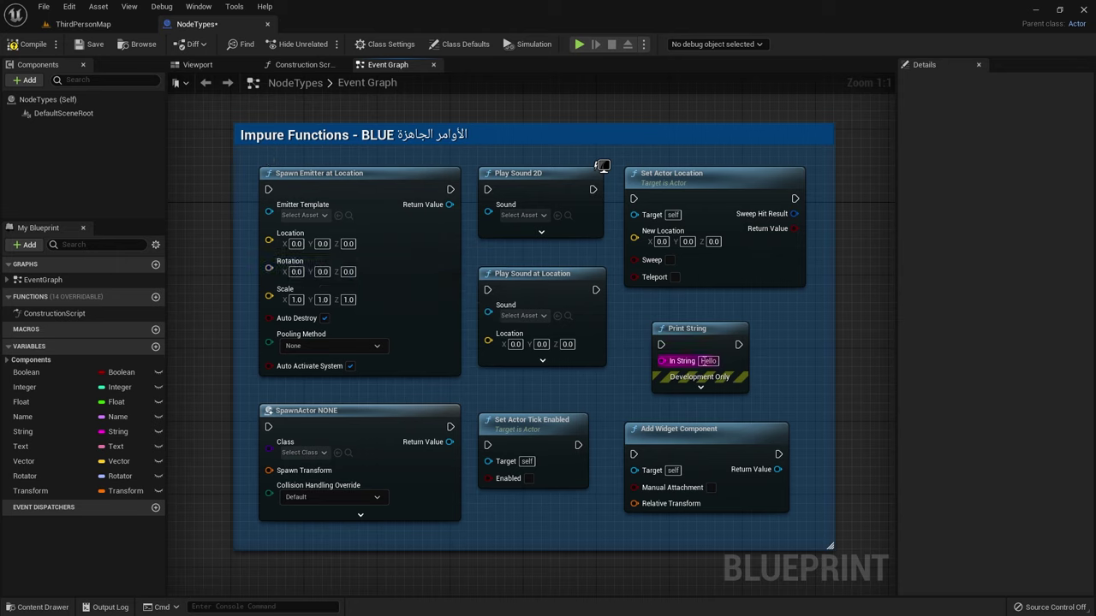
pyautogui.click(698, 347)
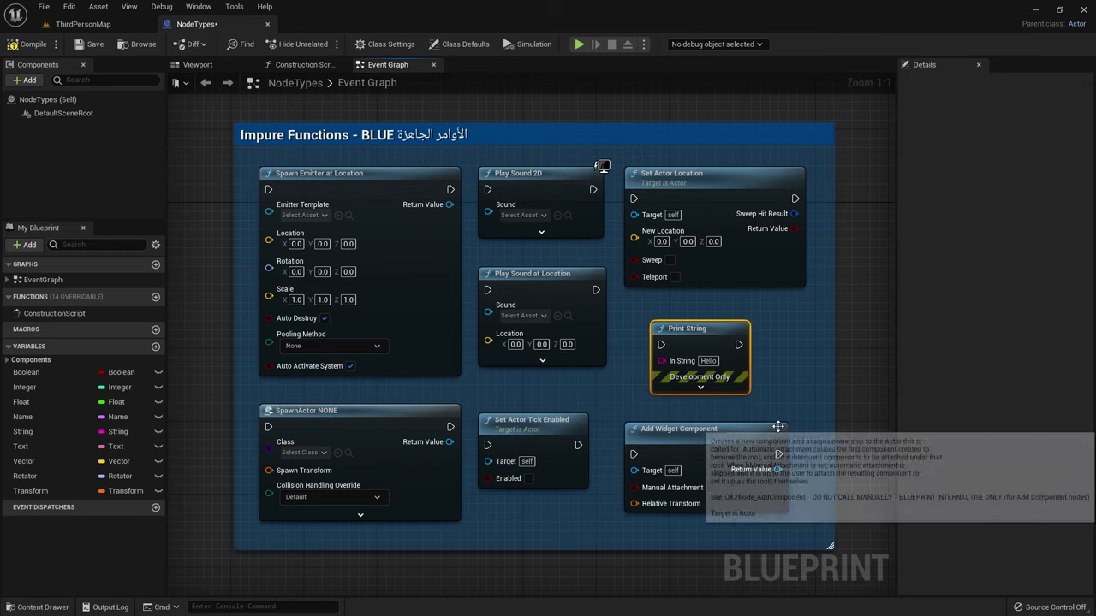
pyautogui.click(796, 366)
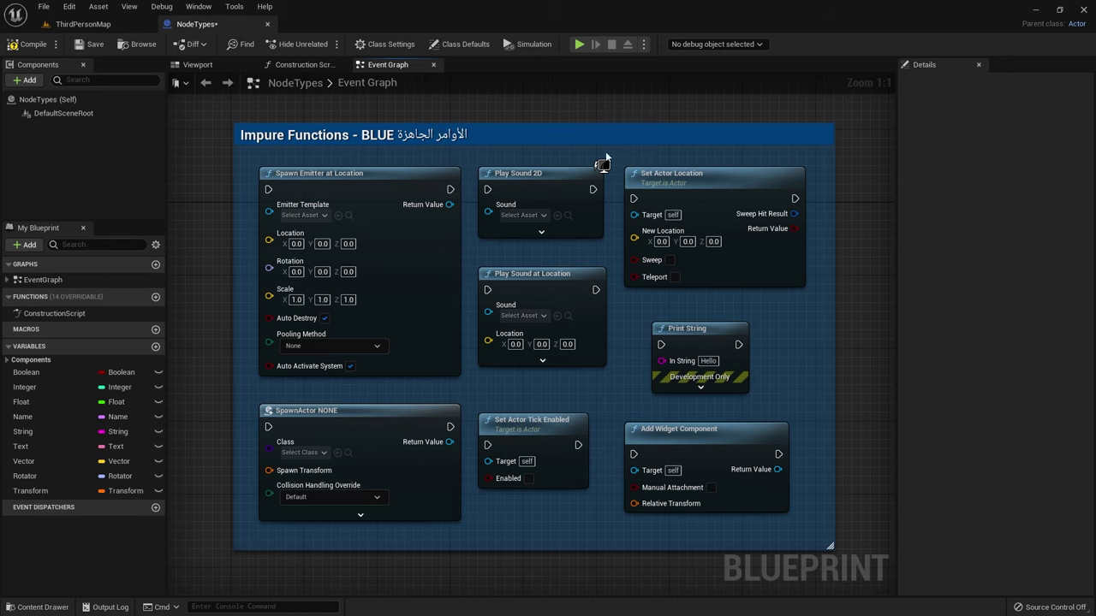
# Pan left to the green Pure Functions group and select Get Actor Location
pyautogui.moveTo(884, 297); pyautogui.dragTo(176, 294, button='right')
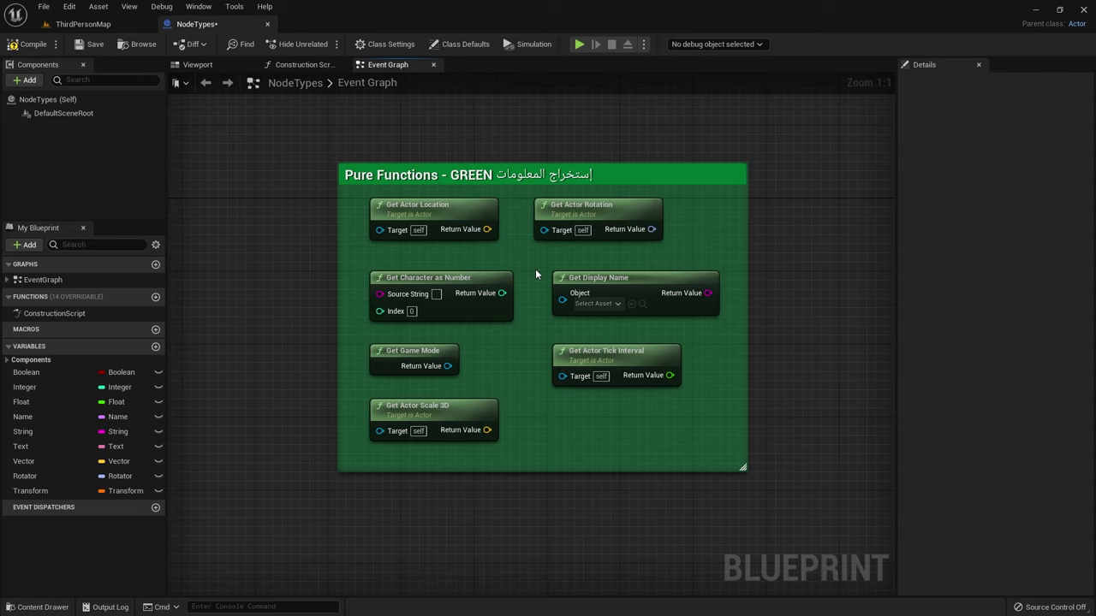
pyautogui.click(467, 211)
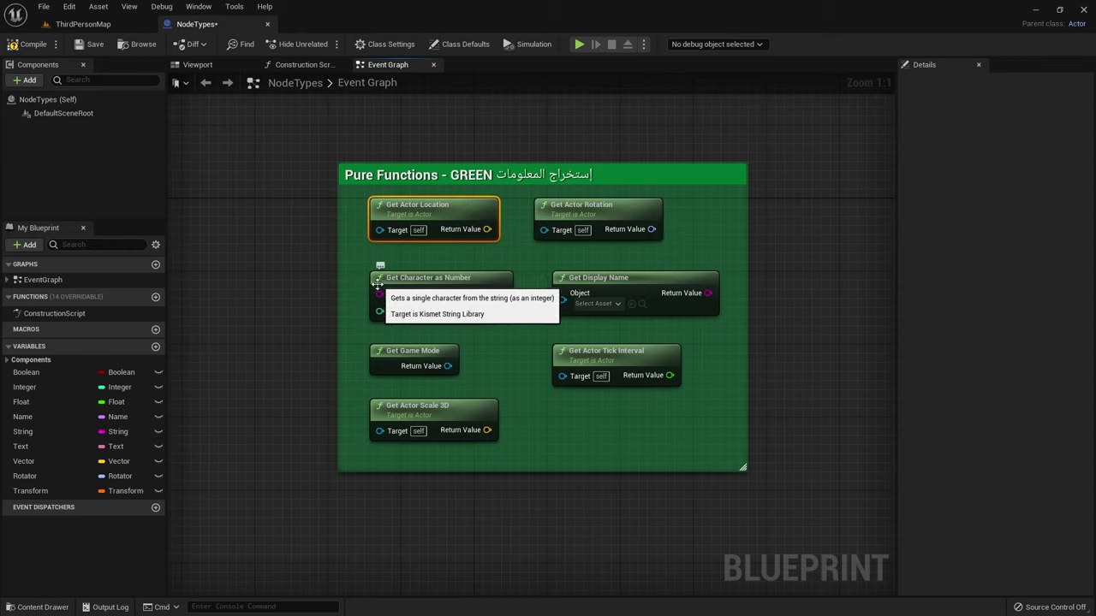
pyautogui.rightClick(269, 108)
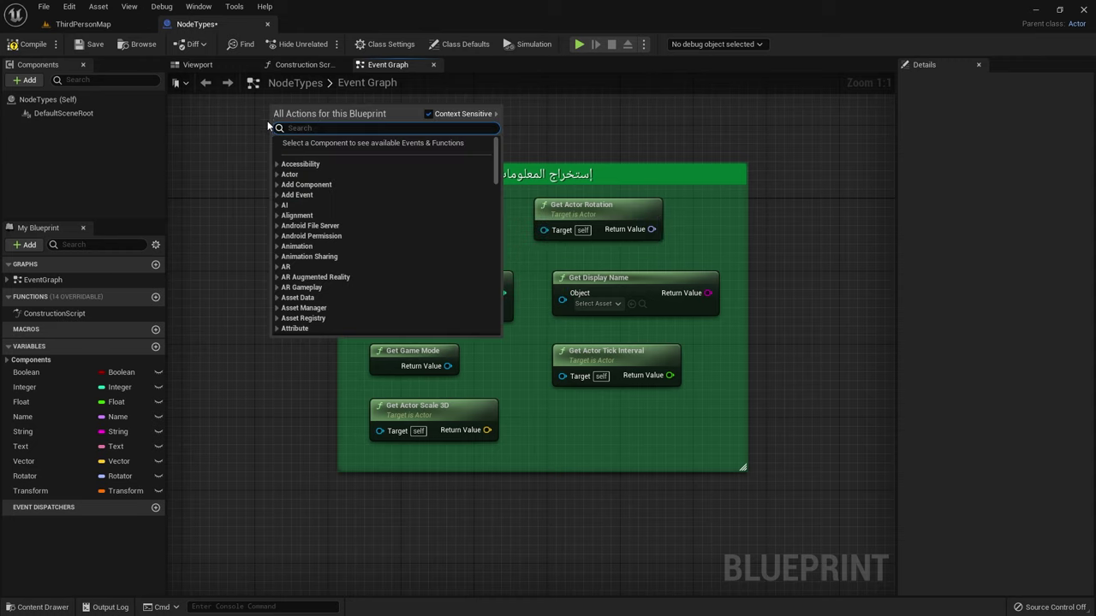
pyautogui.write('get actor')
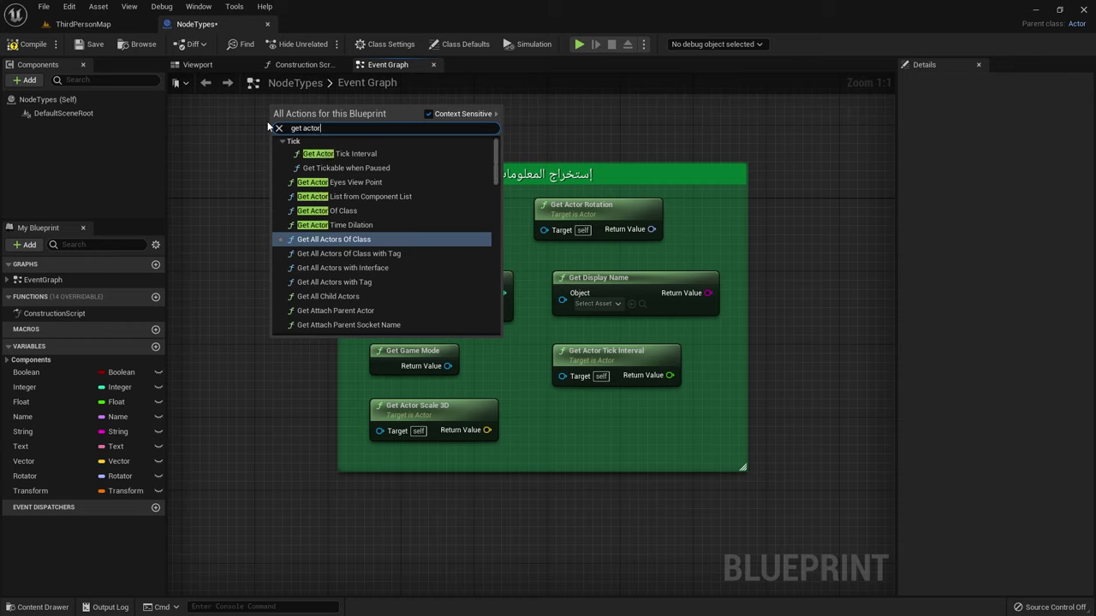
pyautogui.write(' loca')
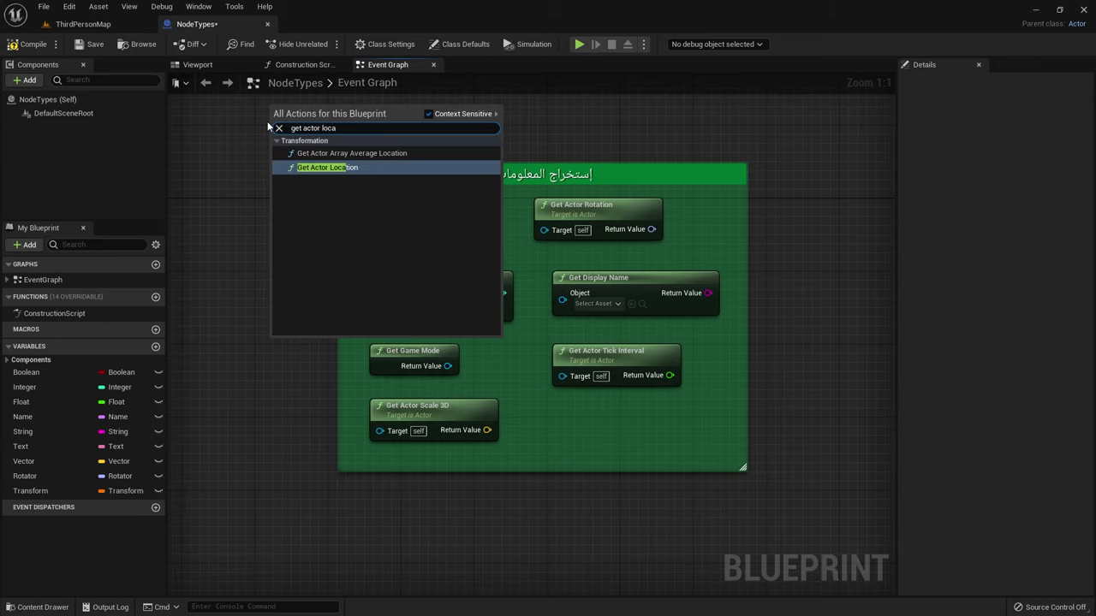
pyautogui.click(329, 167)
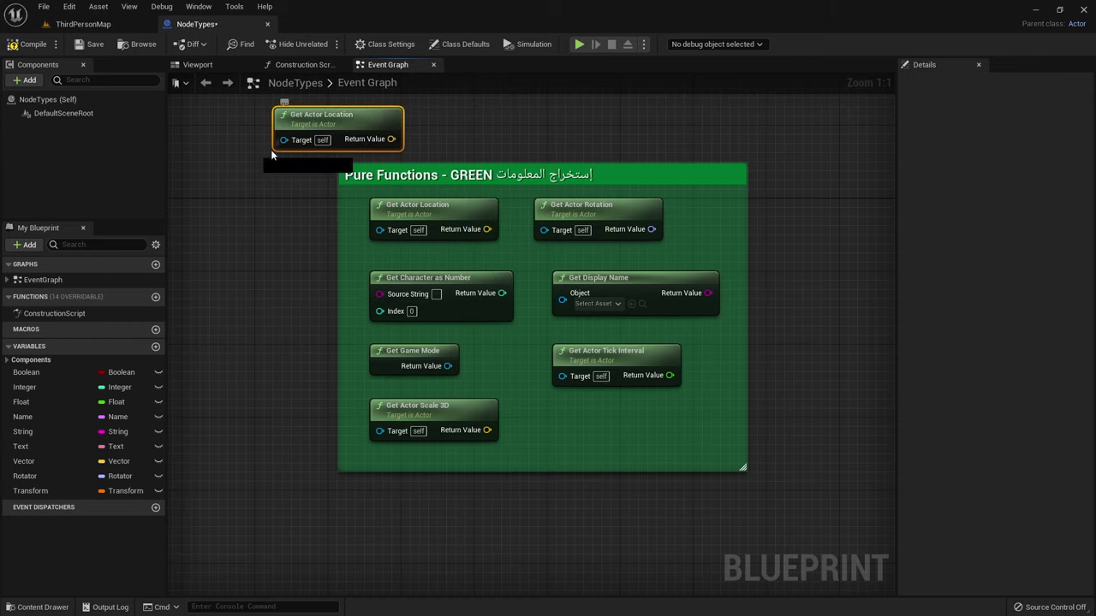
pyautogui.moveTo(284, 140); pyautogui.dragTo(230, 197)
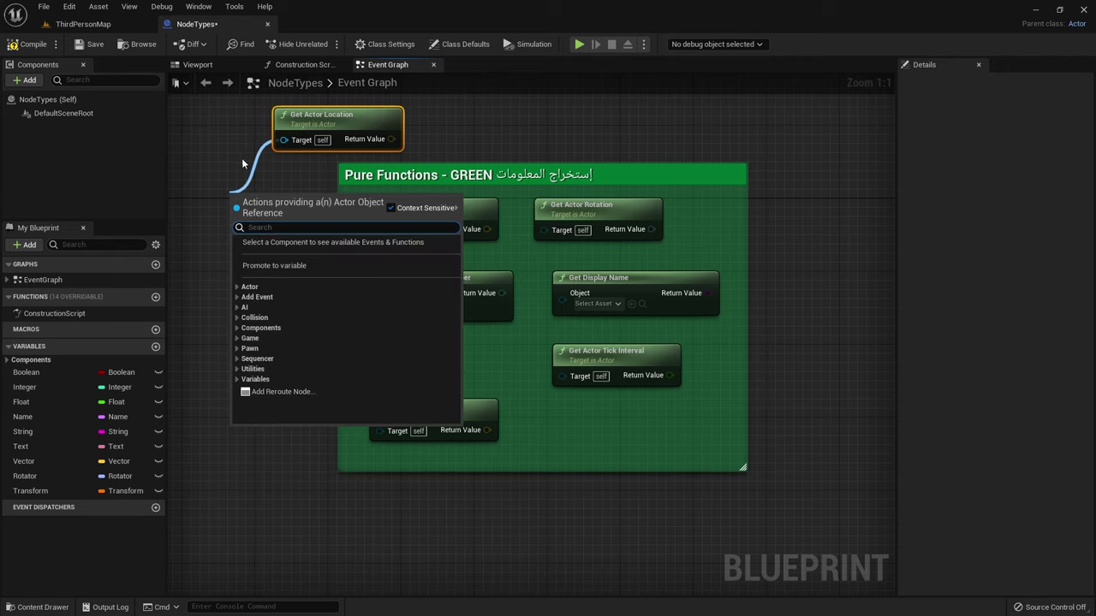
pyautogui.click(230, 154)
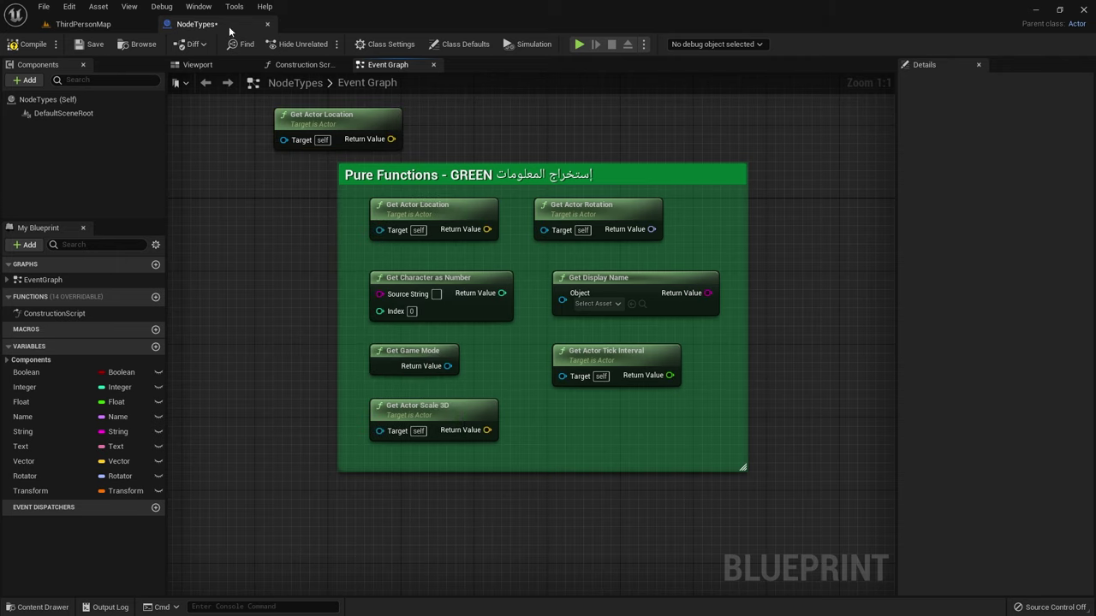
pyautogui.moveTo(276, 101); pyautogui.dragTo(337, 209)
pyautogui.press('Delete')
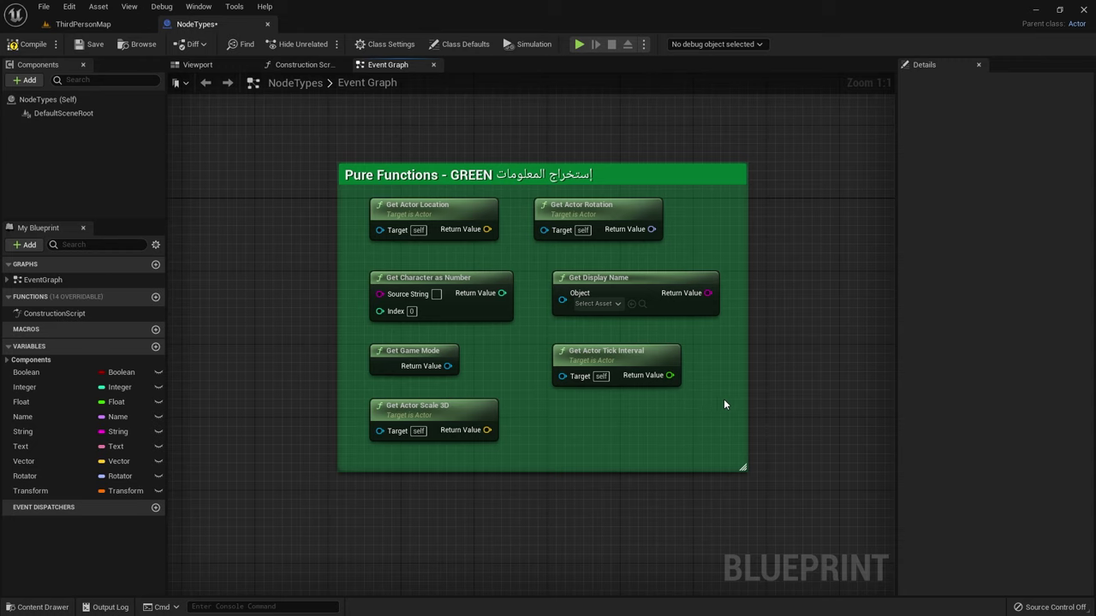
# Pan the Event Graph to the 'Flow Control - GRAY' comment and restore Zoom 1:1
pyautogui.scroll(-1, 819, 397)
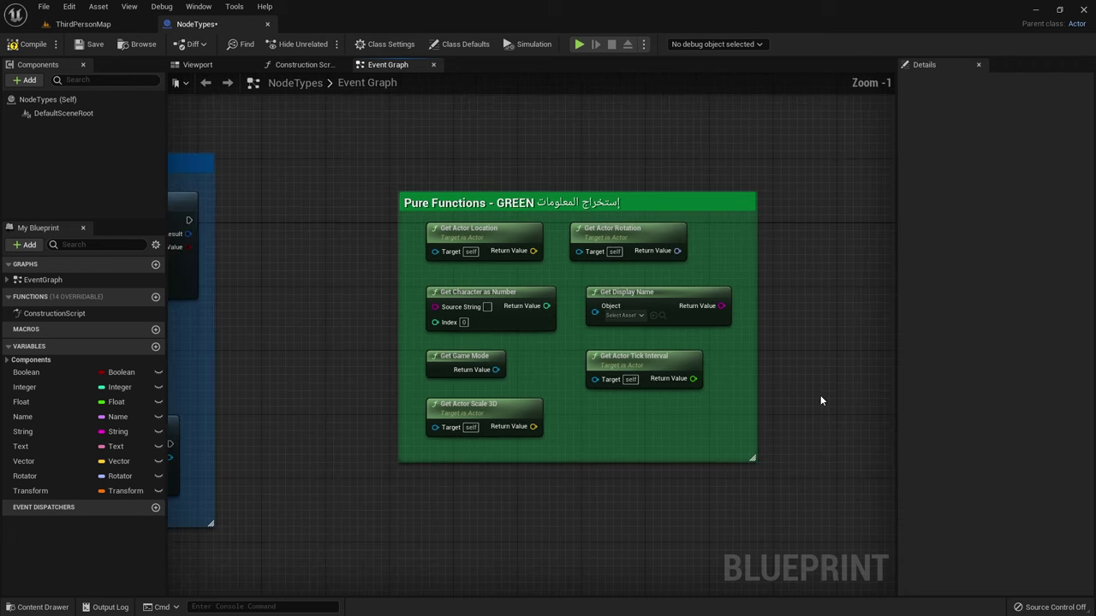
pyautogui.moveTo(819, 397); pyautogui.dragTo(212, 373, button='right')
pyautogui.scroll(1, 519, 299)
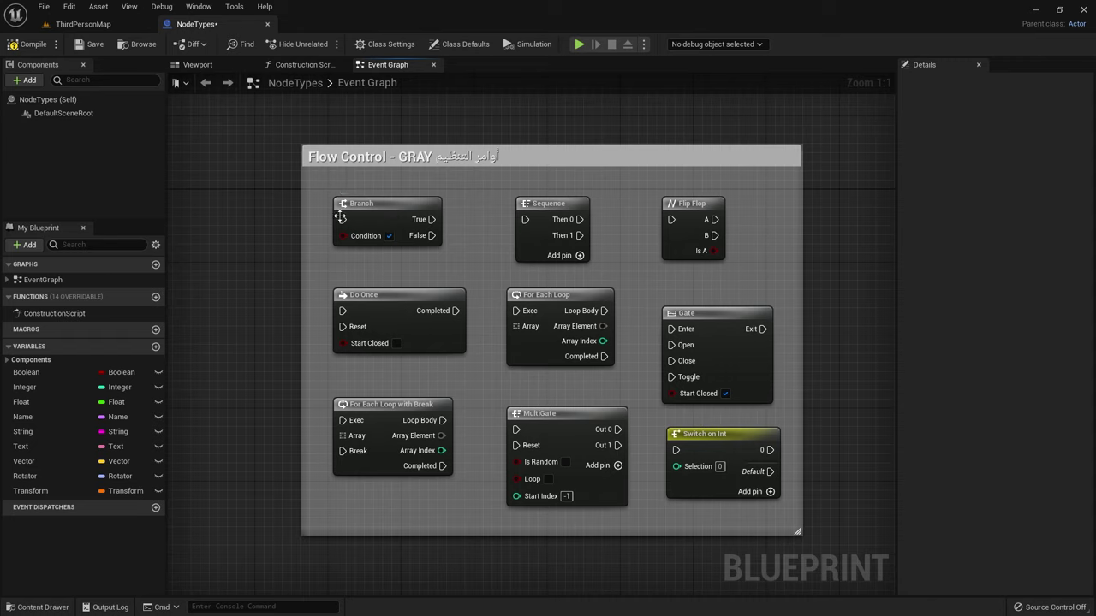
pyautogui.moveTo(343, 219); pyautogui.dragTo(206, 217)
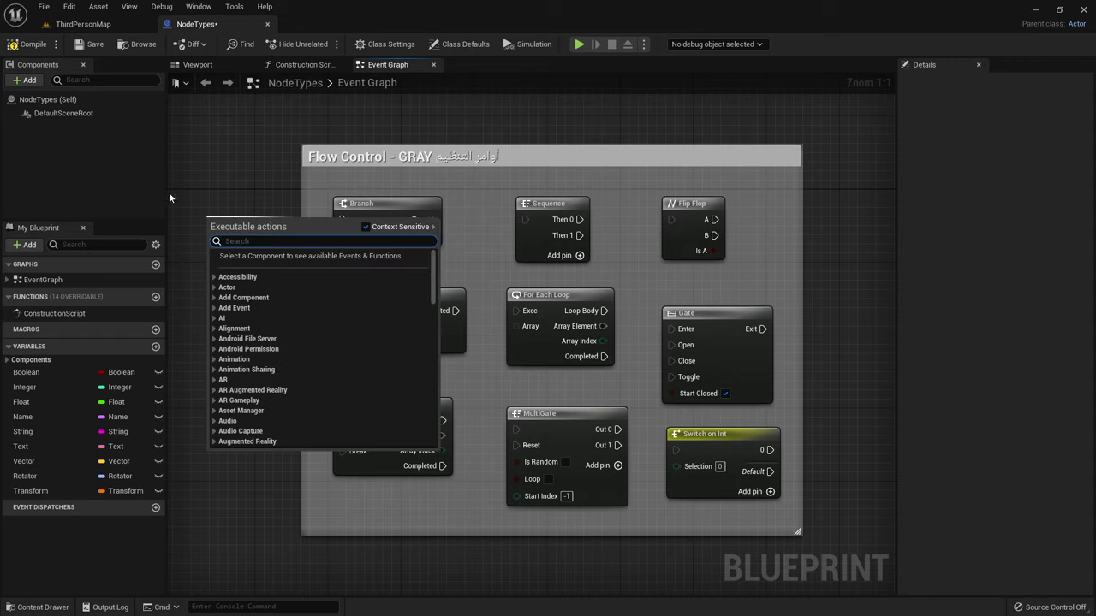
pyautogui.click(210, 179)
pyautogui.moveTo(343, 236); pyautogui.dragTo(248, 266)
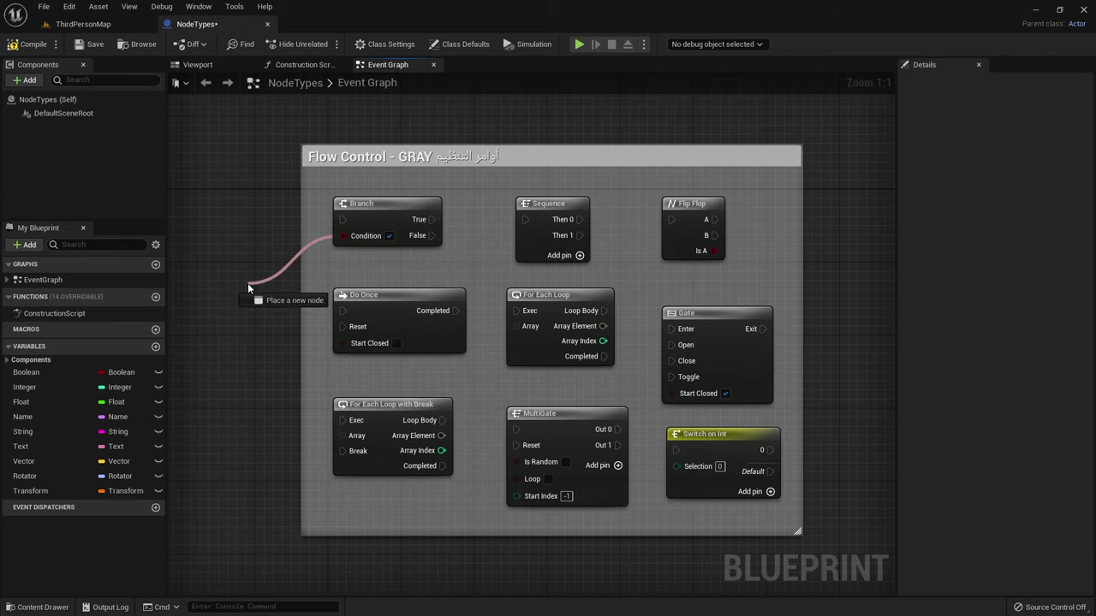
pyautogui.click(379, 252)
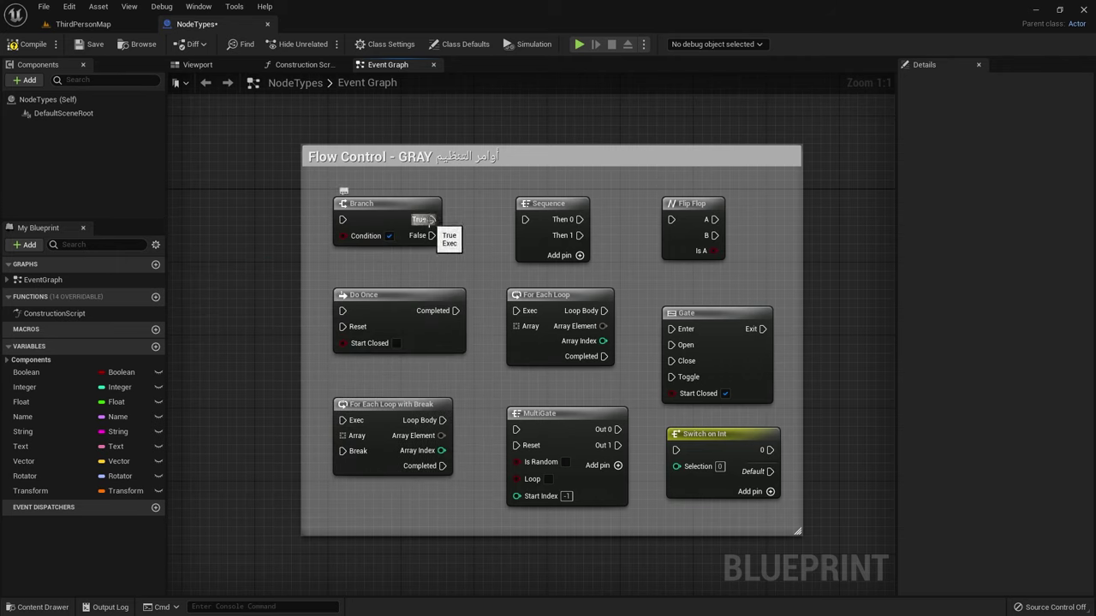
pyautogui.moveTo(429, 221); pyautogui.dragTo(533, 111)
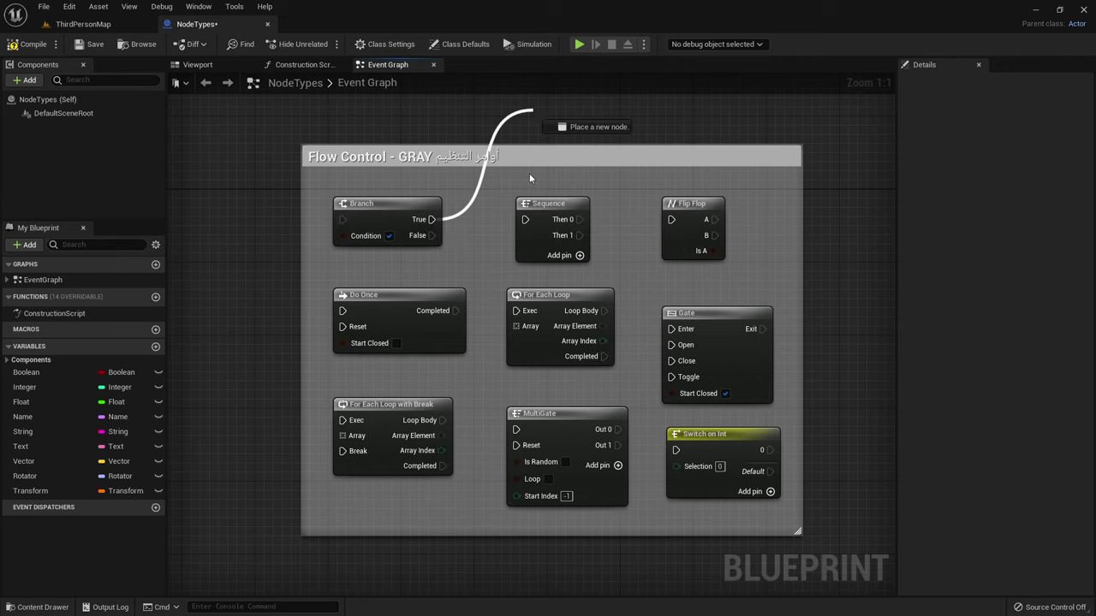
pyautogui.click(468, 328)
pyautogui.moveTo(431, 236); pyautogui.dragTo(487, 267)
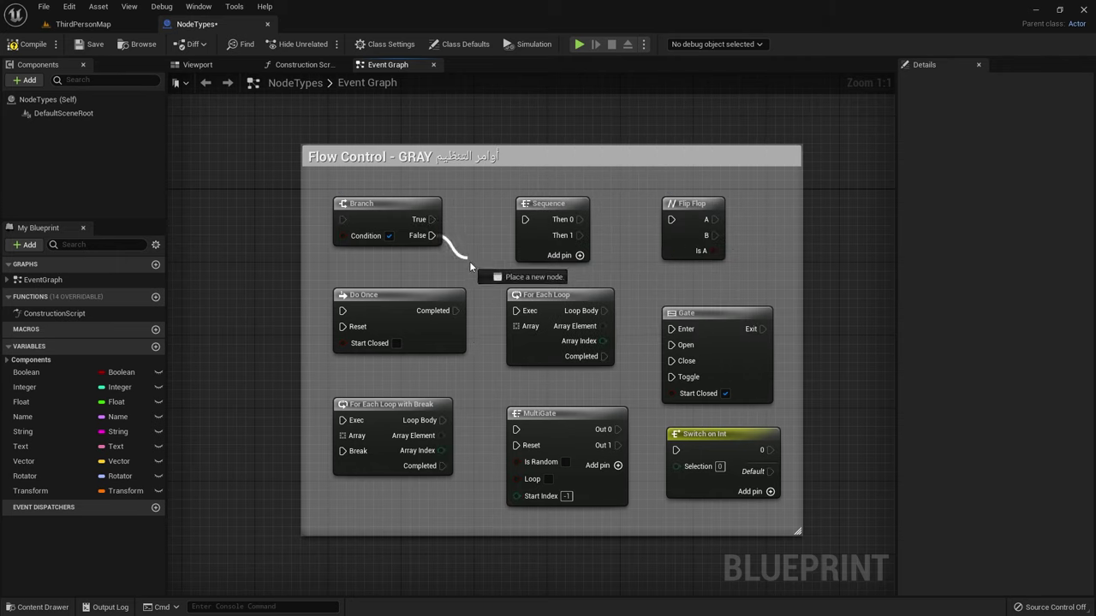
pyautogui.click(458, 381)
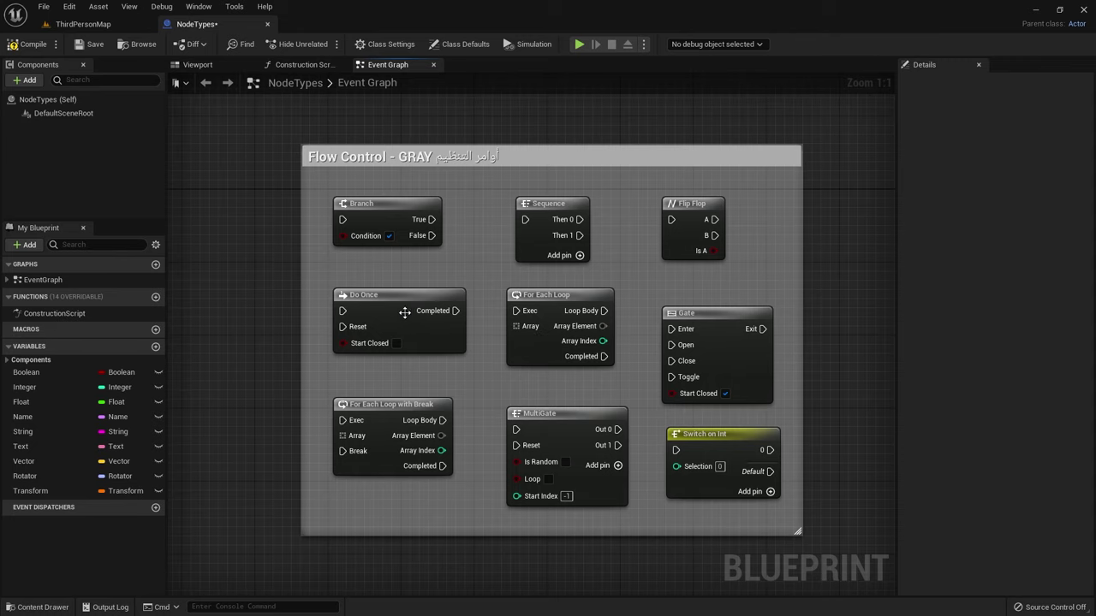
pyautogui.click(366, 329)
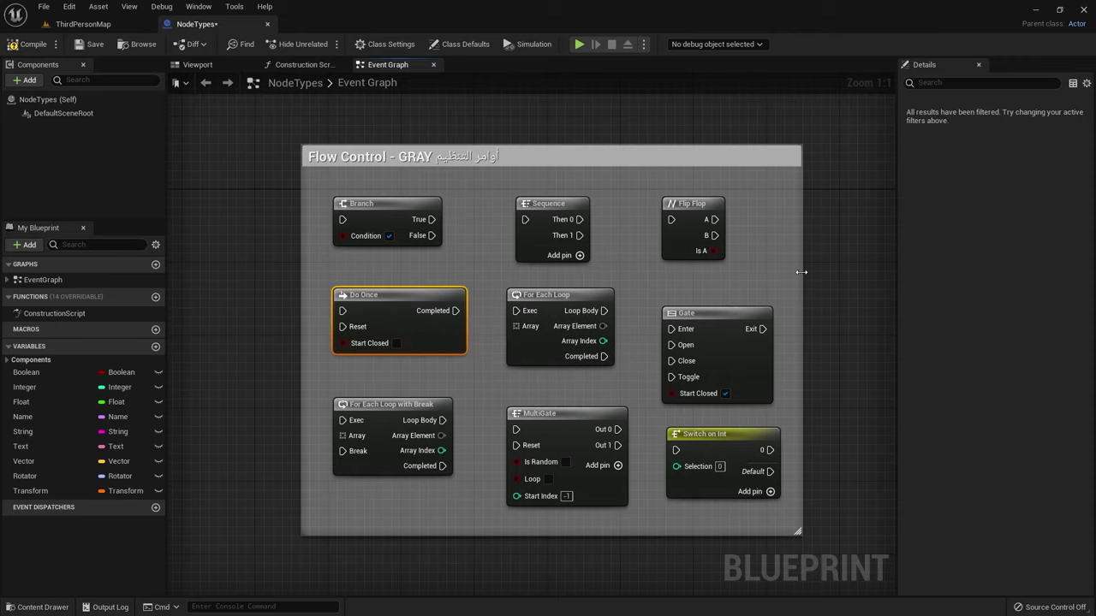
# Bring the Variables comment group into view in the Event Graph
pyautogui.scroll(-1, 740, 278)
pyautogui.moveTo(777, 284); pyautogui.dragTo(311, 294, button='right')
pyautogui.scroll(1, 395, 253)
pyautogui.scroll(1, 342, 286)
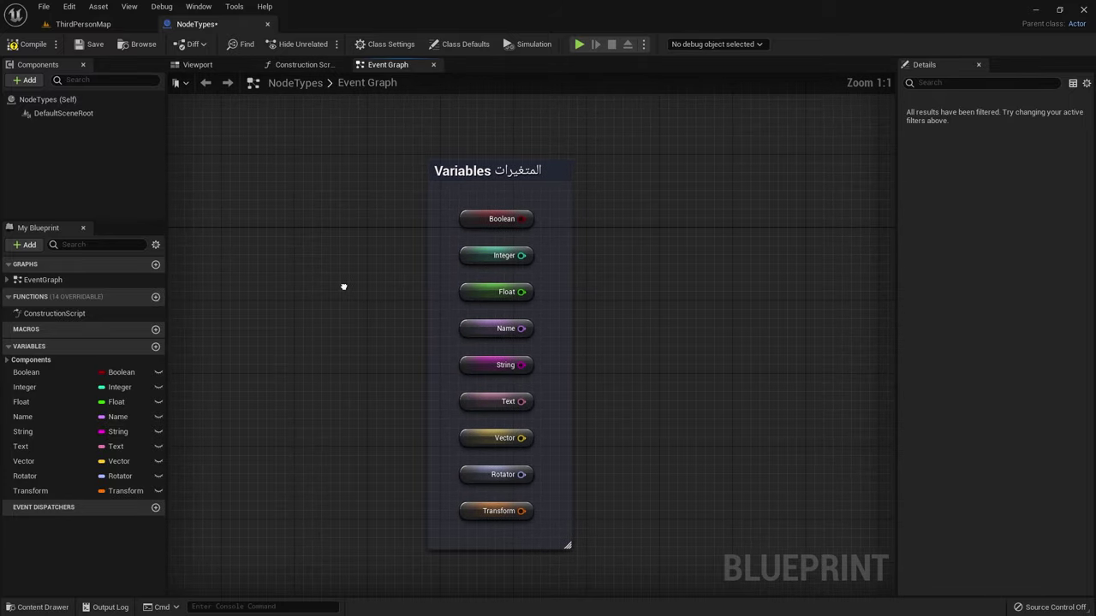
pyautogui.scroll(-1, 357, 272)
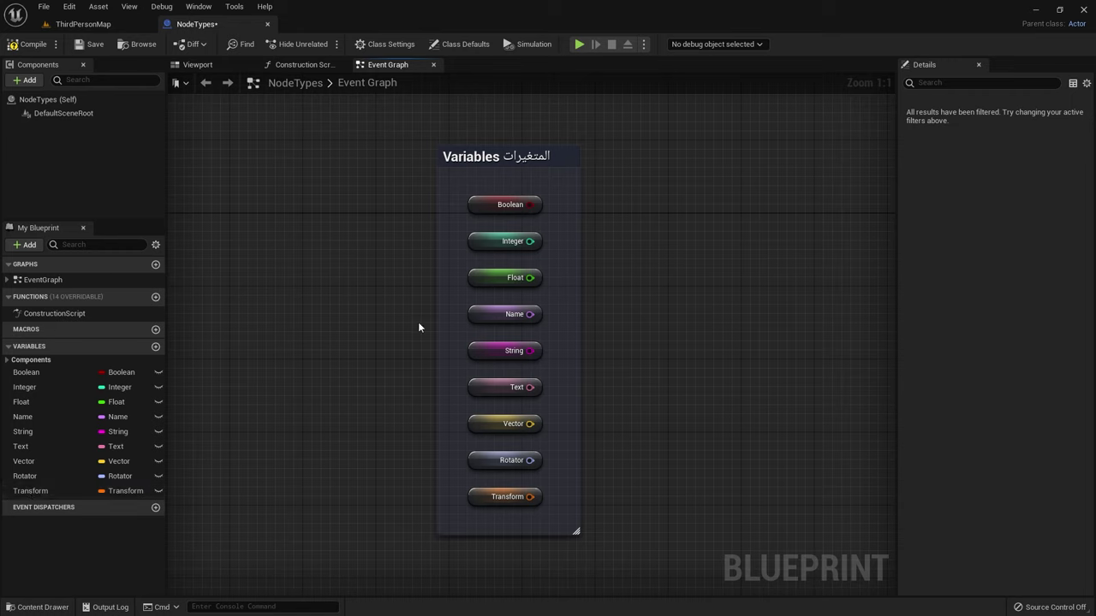
# Inspect the Details of the Boolean, Integer, Float, Name and String getter nodes
pyautogui.click(484, 210)
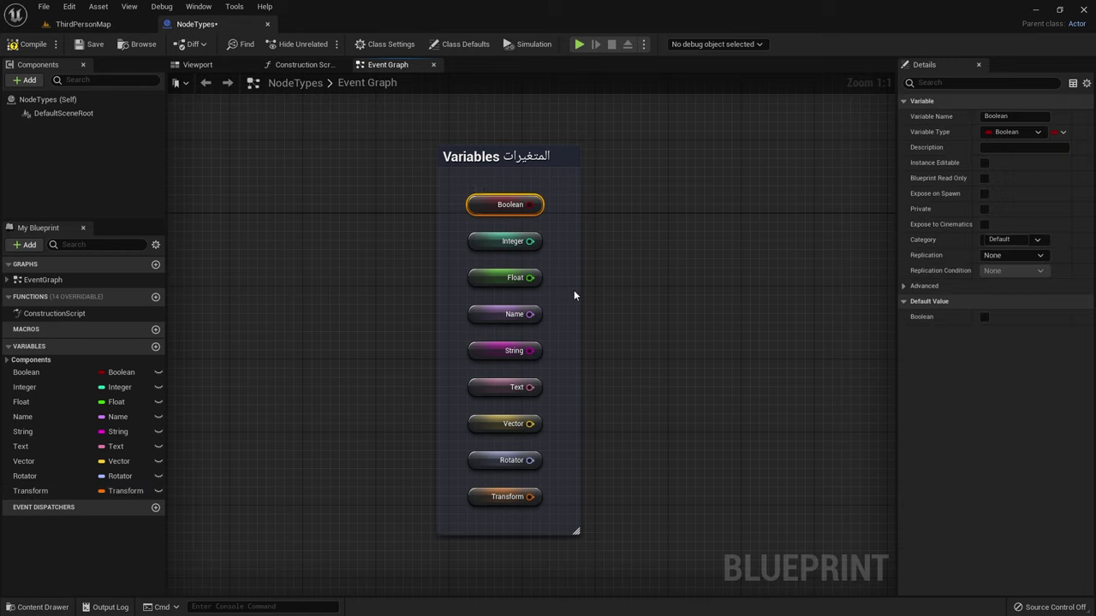
pyautogui.click(493, 242)
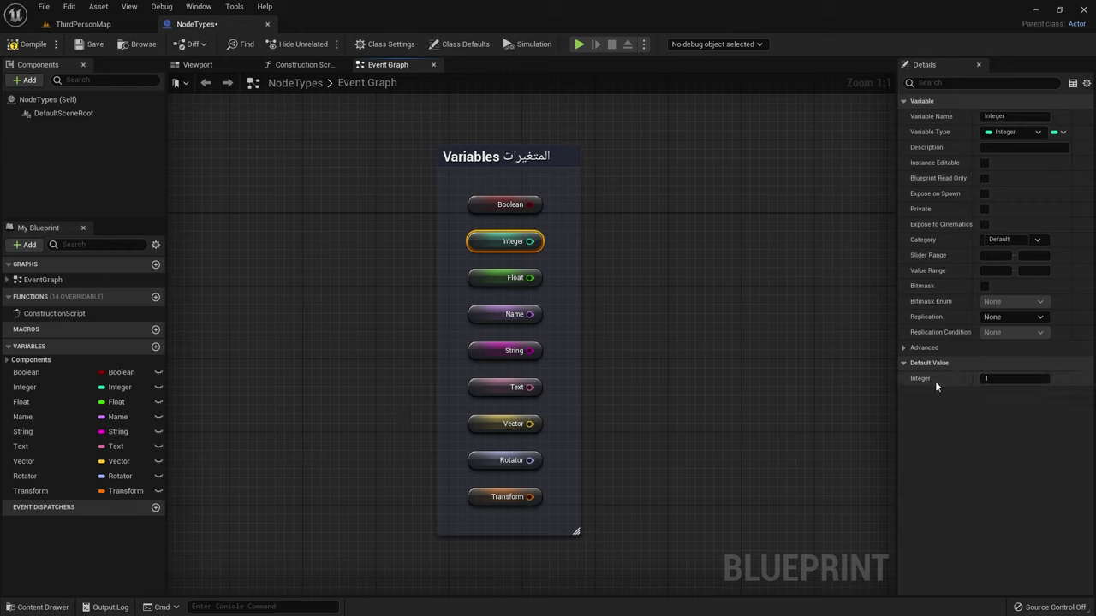
pyautogui.click(494, 279)
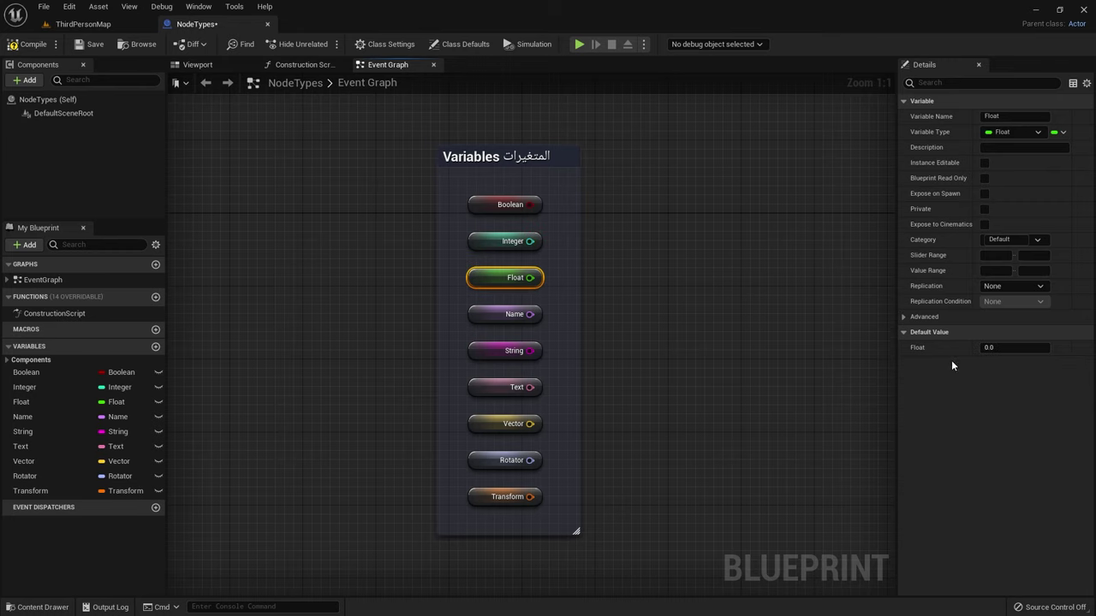
pyautogui.click(490, 316)
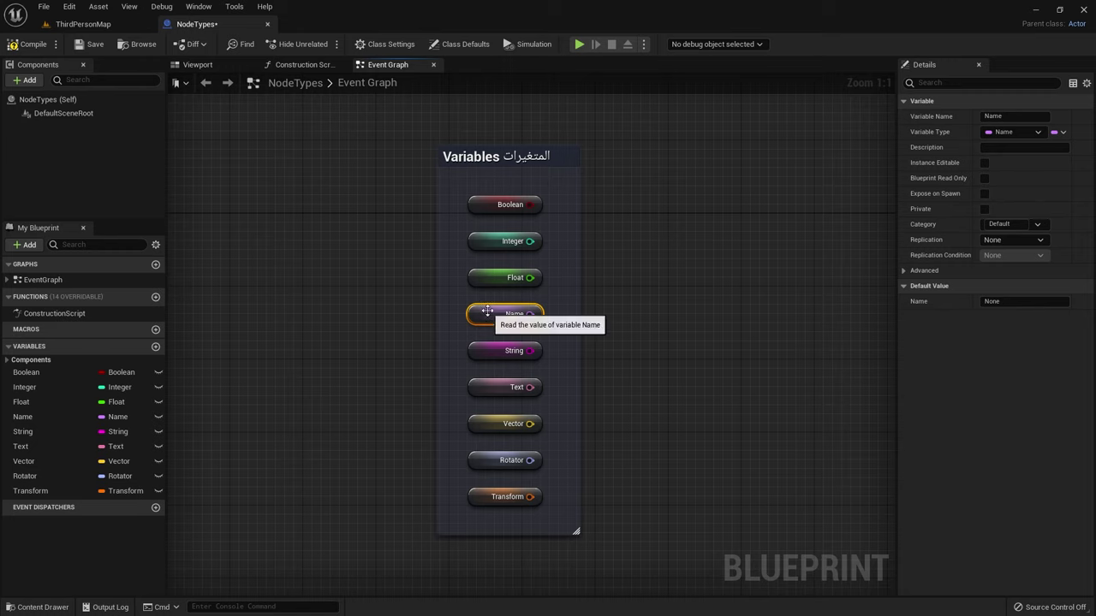
pyautogui.click(488, 347)
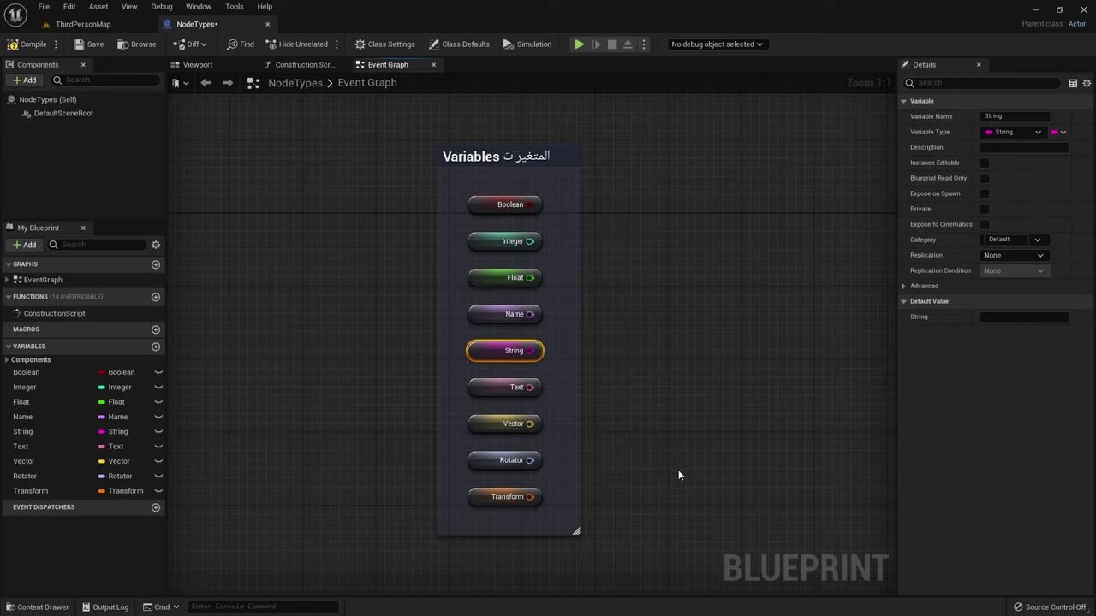
# Inspect the Text, Vector, Rotator and Transform getters' Details, then clear the selection
pyautogui.click(487, 387)
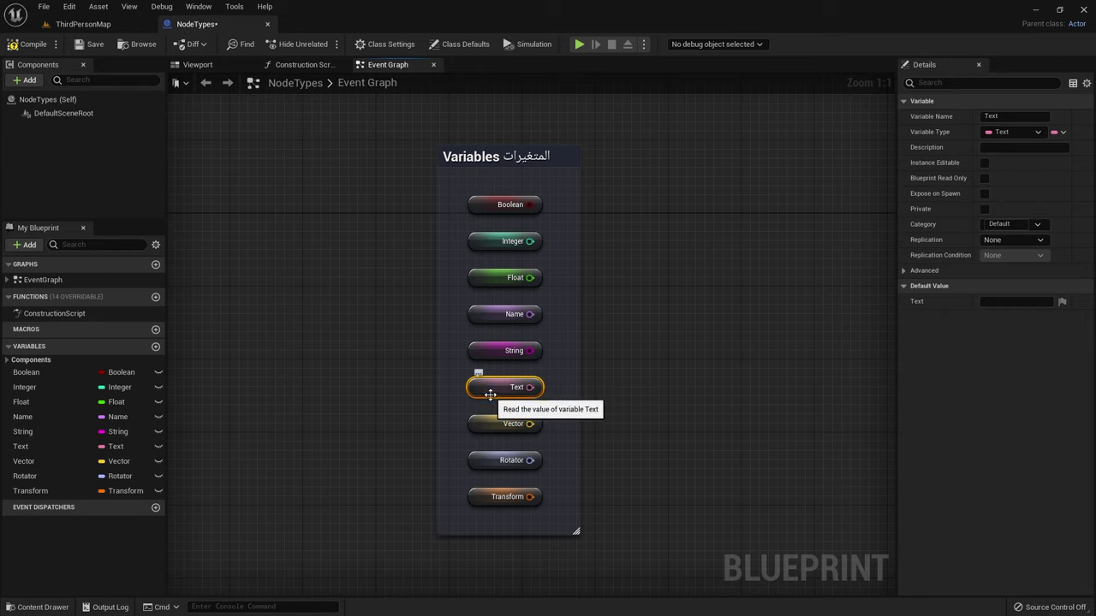
pyautogui.click(488, 423)
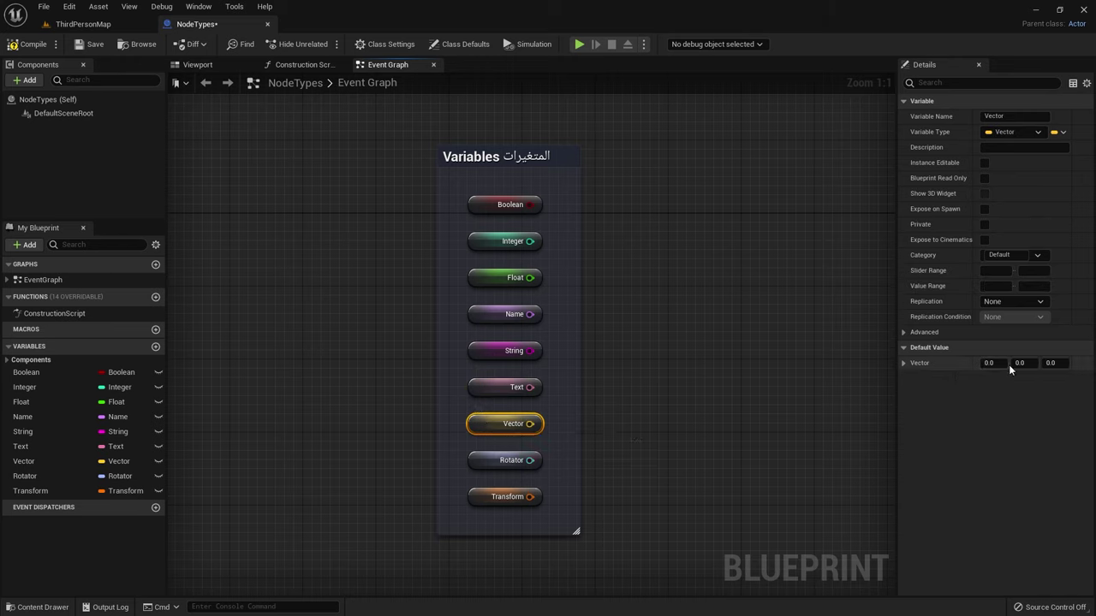
pyautogui.click(484, 462)
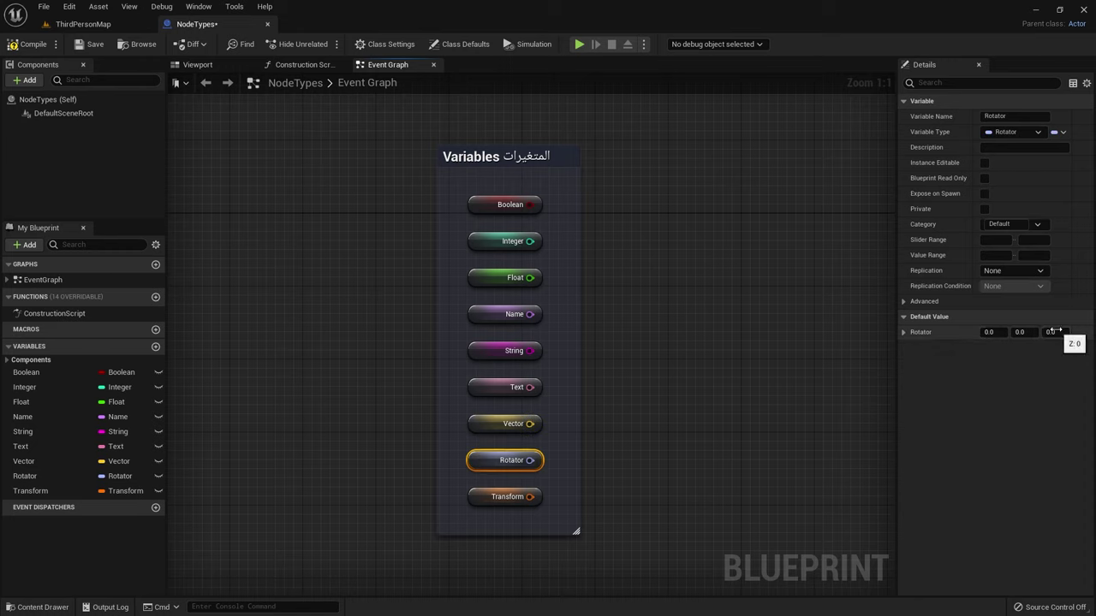
pyautogui.click(507, 498)
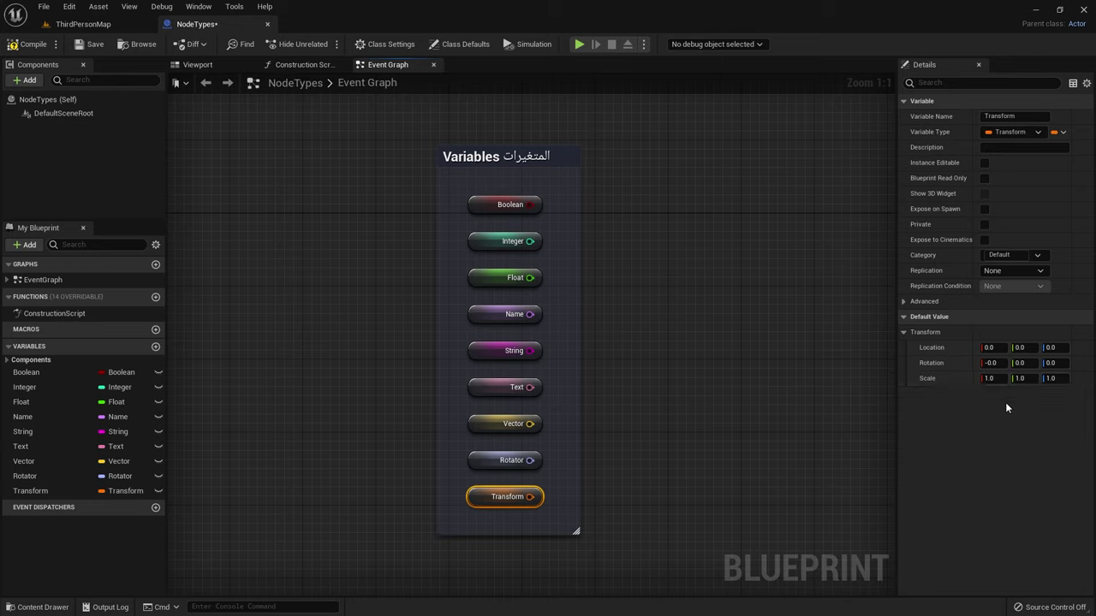
pyautogui.click(357, 168)
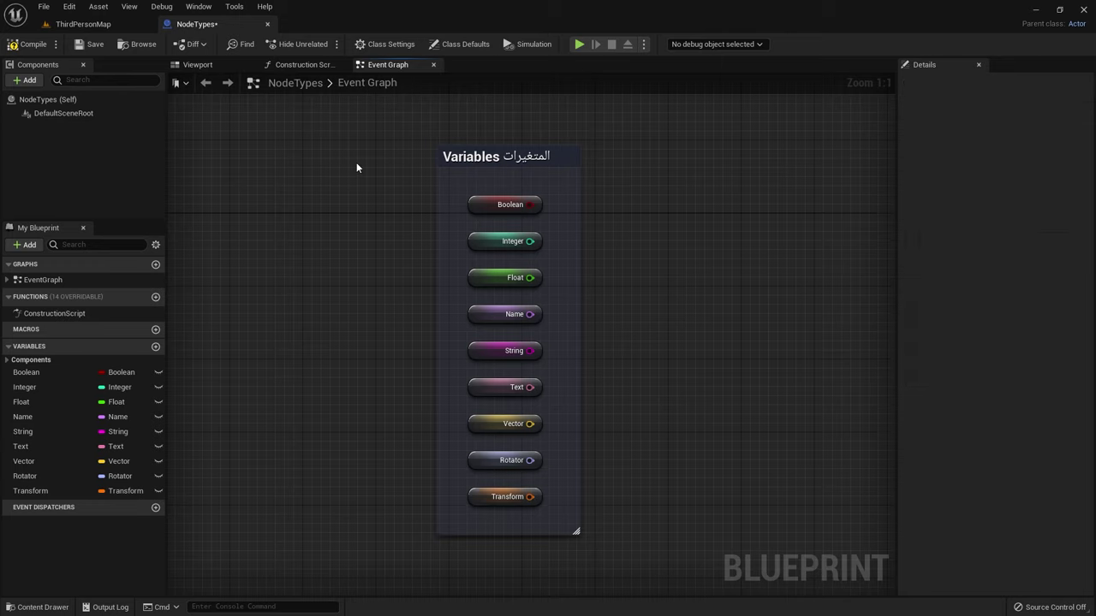